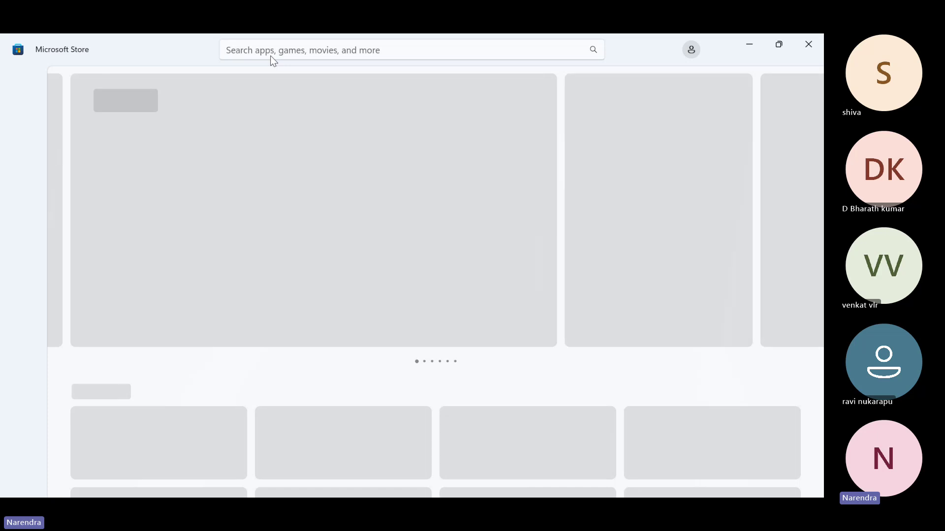
Search the Microsoft Store for 'power bi' and view the installed Power BI Desktop page
{"action": "left_click", "coordinate": [274, 54]}
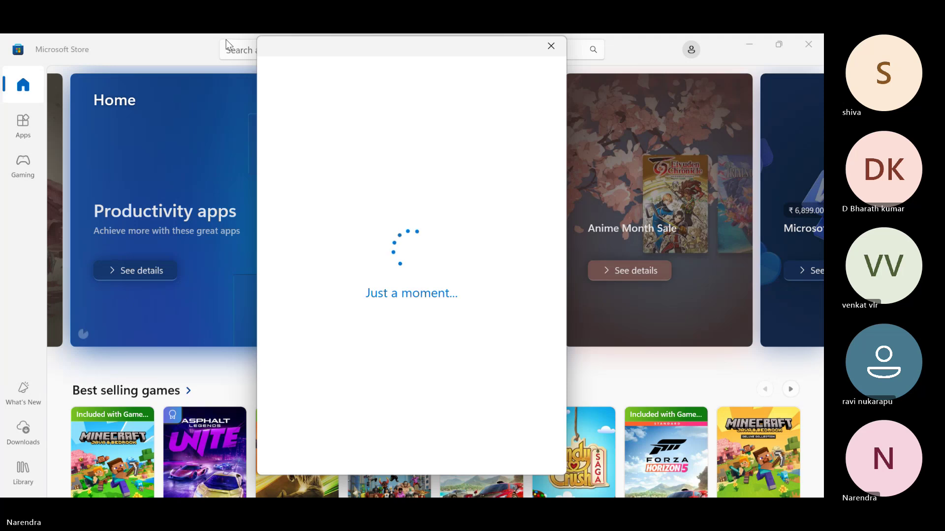
{"action": "left_click", "coordinate": [551, 46]}
{"action": "left_click", "coordinate": [320, 51]}
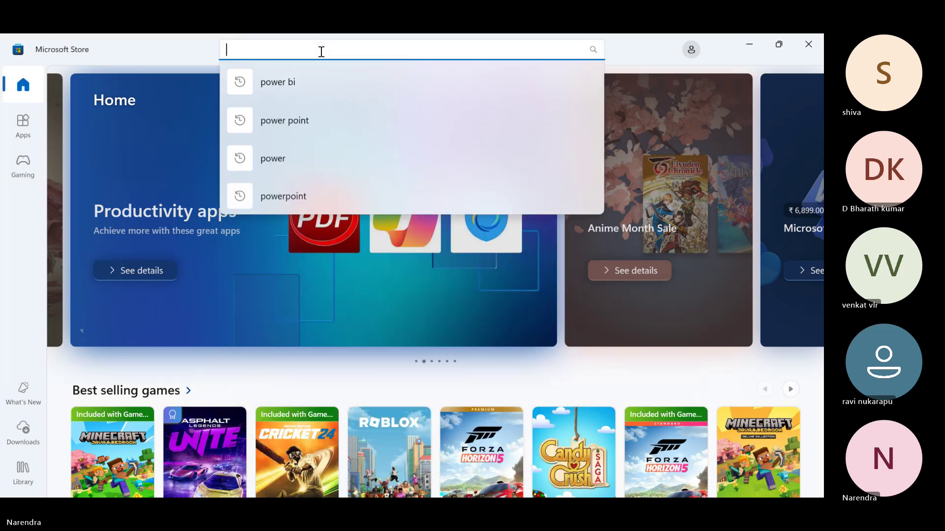
{"action": "left_click", "coordinate": [304, 78]}
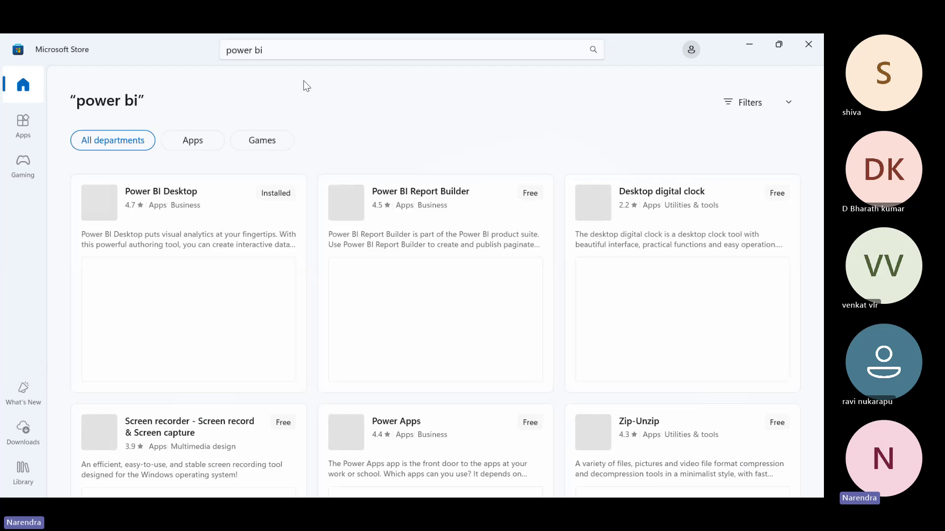
{"action": "left_click", "coordinate": [224, 215]}
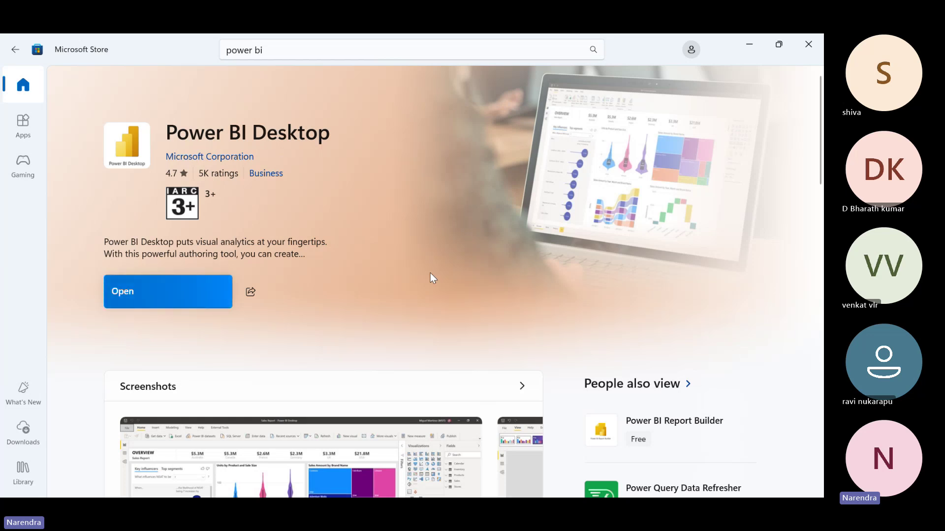
Go to Powerbi Training > Power Bi Files and launch the Powerbi_Batch48 report
{"action": "key", "text": "super+d"}
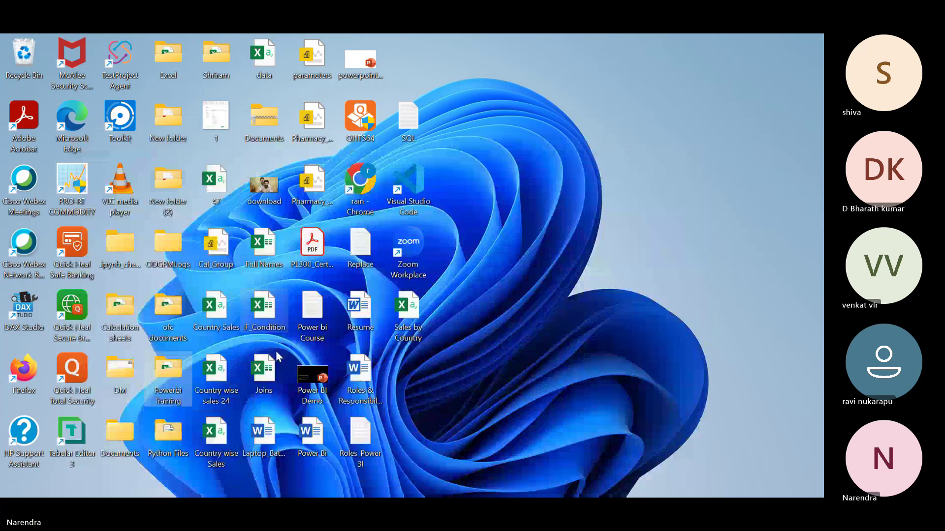
{"action": "double_click", "coordinate": [170, 364]}
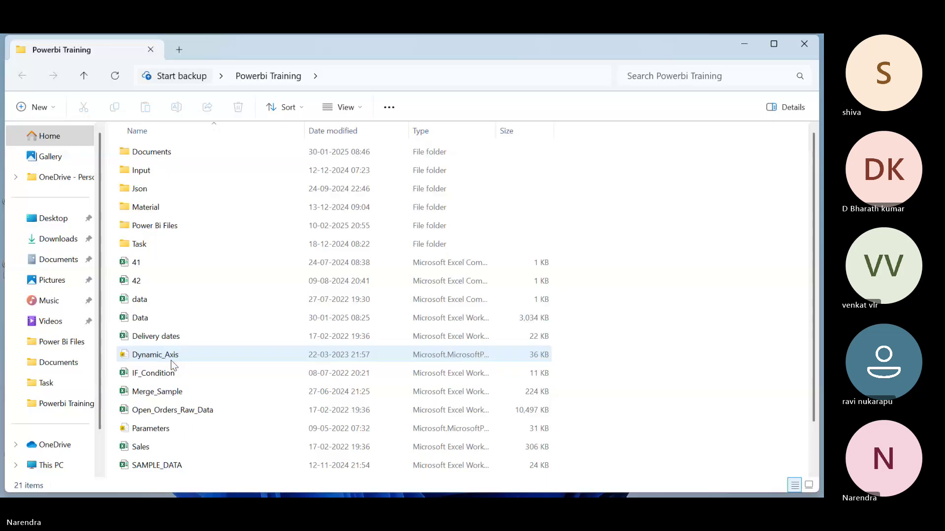
{"action": "double_click", "coordinate": [188, 226]}
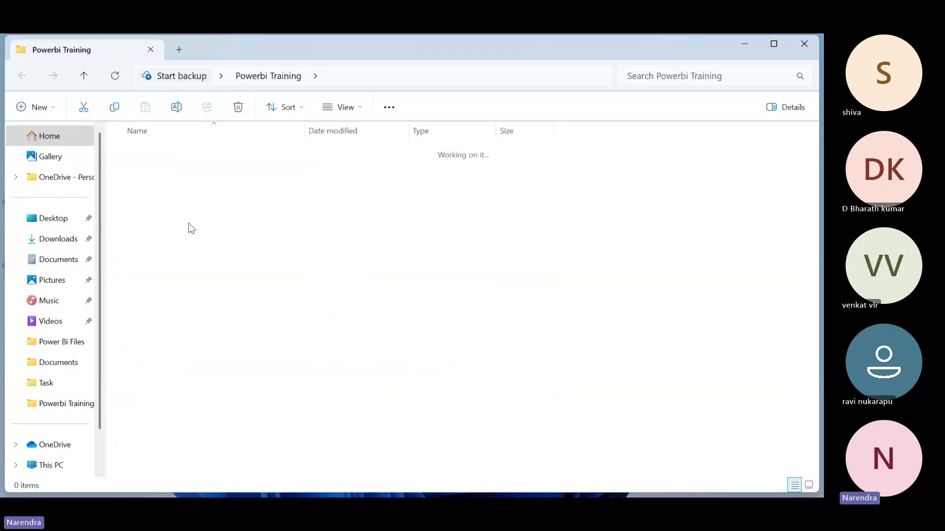
{"action": "left_click_drag", "start_coordinate": [814, 215], "coordinate": [814, 422]}
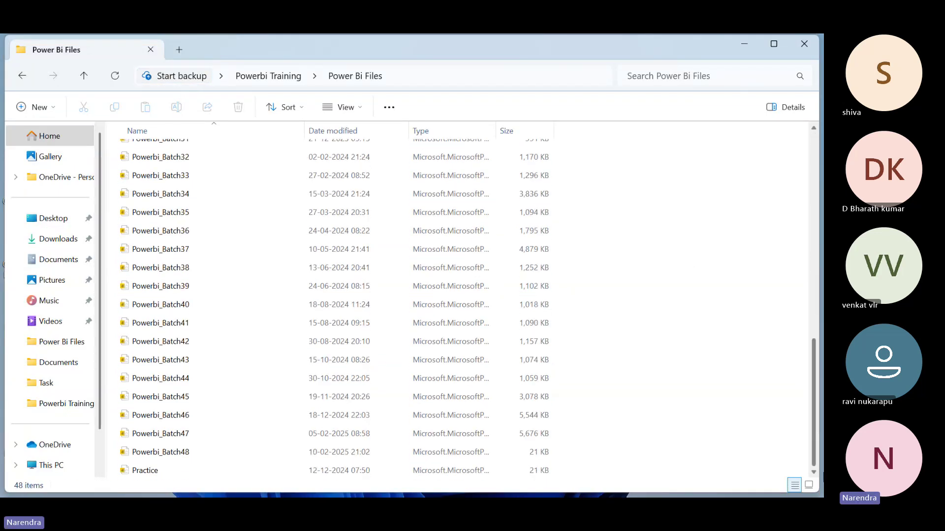
{"action": "left_click", "coordinate": [186, 435]}
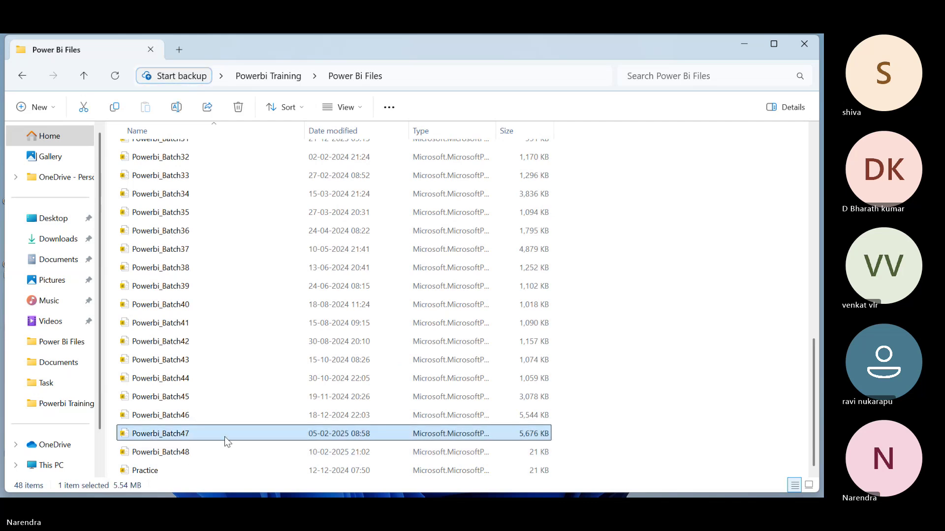
{"action": "double_click", "coordinate": [193, 452]}
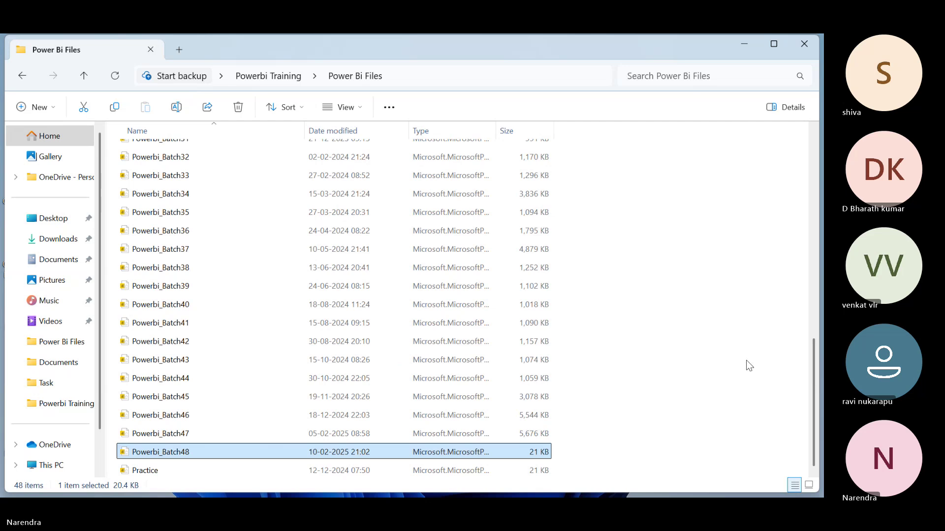
Review Powerbi_Batch48's Sum of Sales by Country bar chart, then return to the Teams meeting
{"action": "mouse_move", "coordinate": [357, 495]}
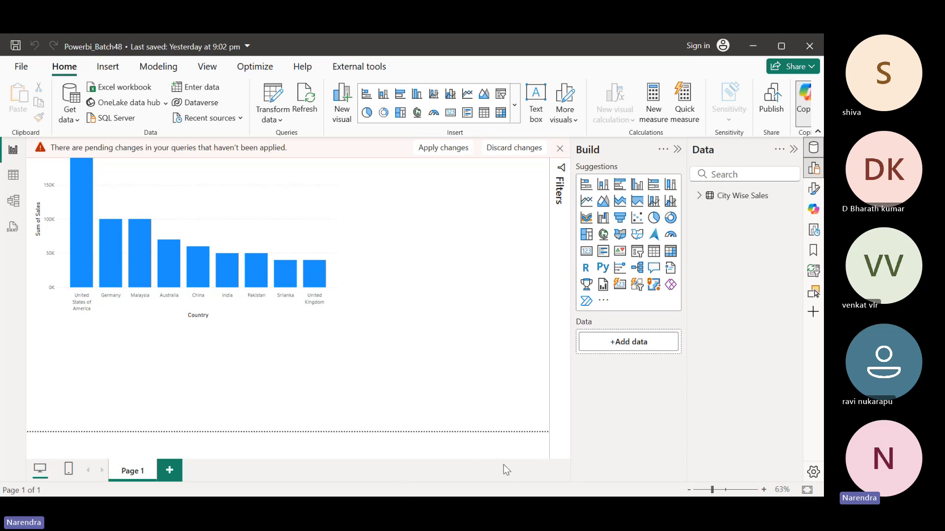
{"action": "key", "text": "alt+Tab"}
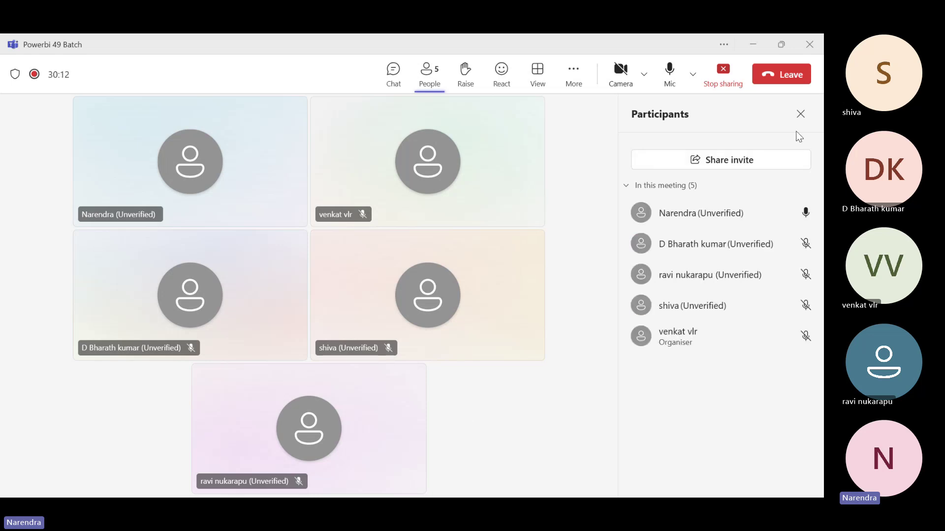
Close the Teams participants panel and minimize the meeting window to reveal the report
{"action": "left_click", "coordinate": [802, 113]}
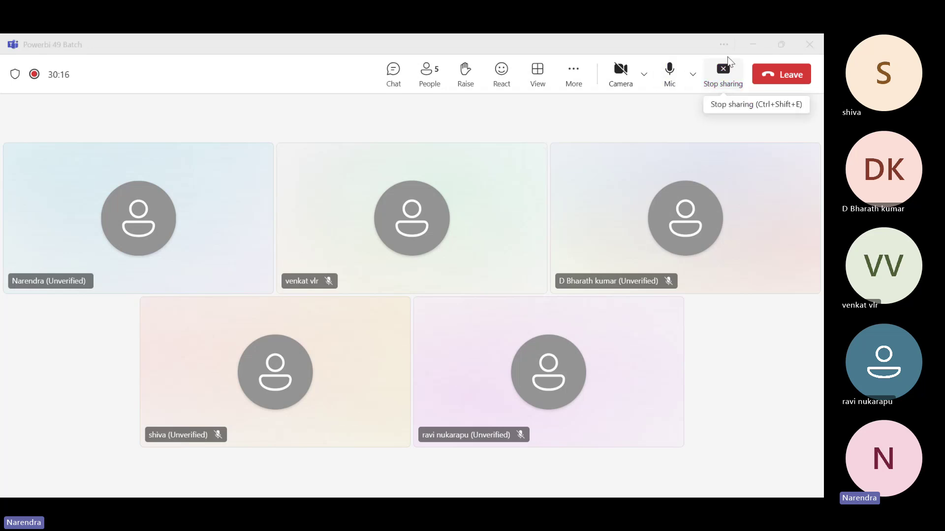
{"action": "left_click", "coordinate": [753, 46]}
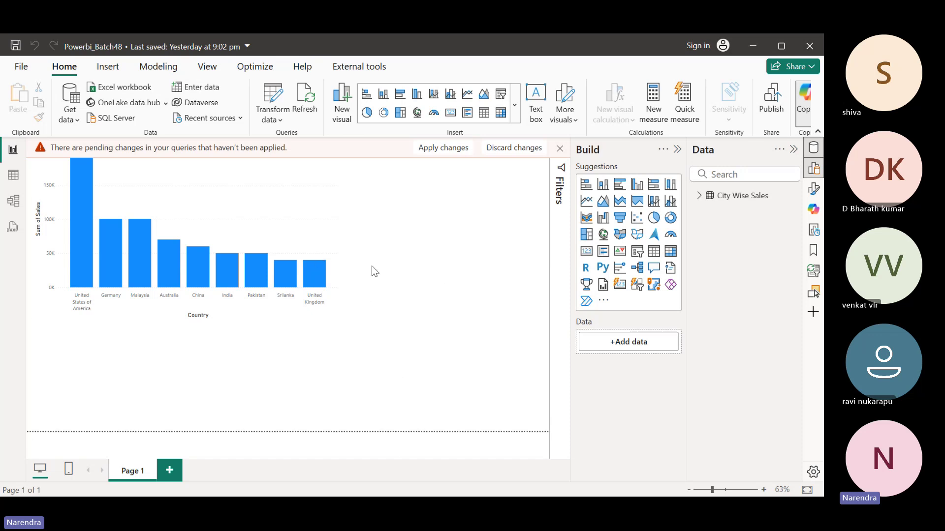
Check the installed Power BI Desktop version, 2.139.2054.0 (January 2025), in Help > About
{"action": "left_click", "coordinate": [302, 69]}
{"action": "left_click", "coordinate": [18, 105]}
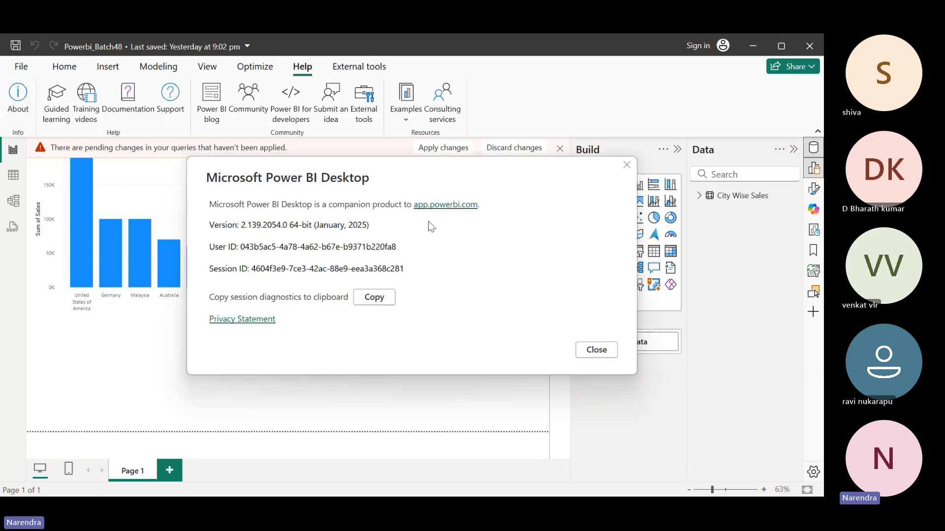
{"action": "left_click_drag", "start_coordinate": [370, 225], "coordinate": [179, 229]}
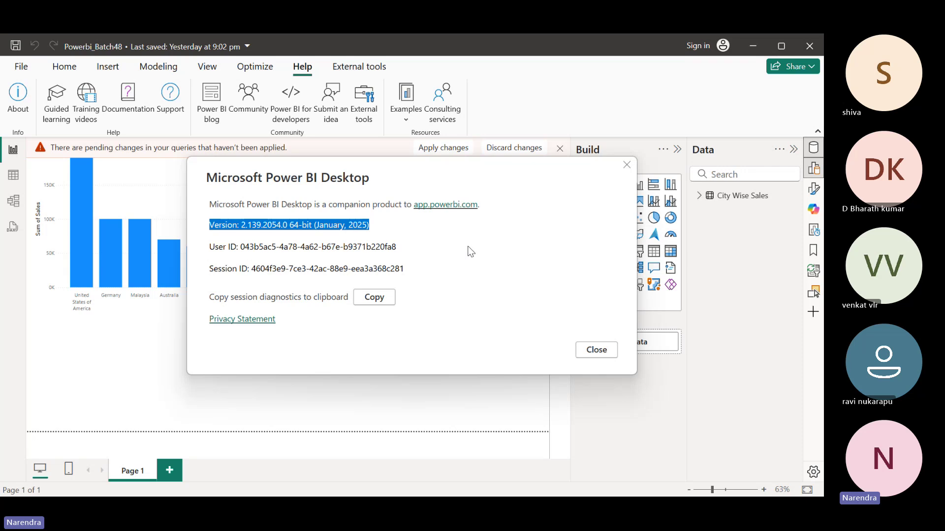
{"action": "left_click", "coordinate": [607, 351]}
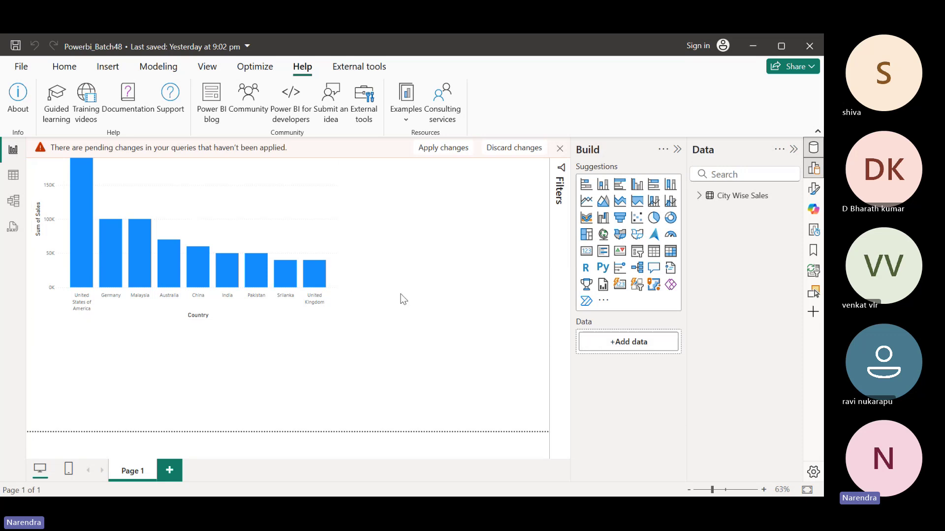
{"action": "left_click", "coordinate": [18, 93]}
Close the About box and browse Get data's common sources before dismissing the list
{"action": "left_click", "coordinate": [605, 353]}
{"action": "left_click", "coordinate": [64, 68]}
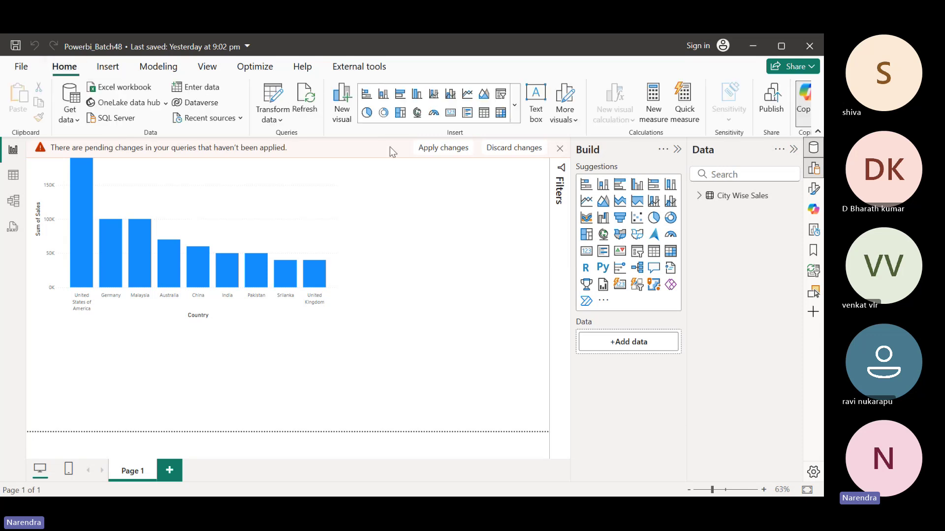
{"action": "left_click", "coordinate": [74, 117]}
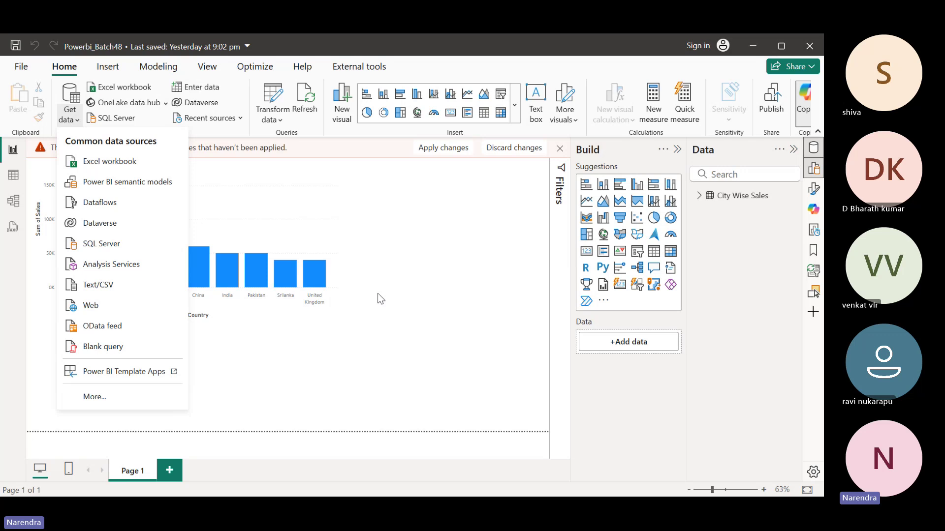
{"action": "left_click", "coordinate": [381, 299]}
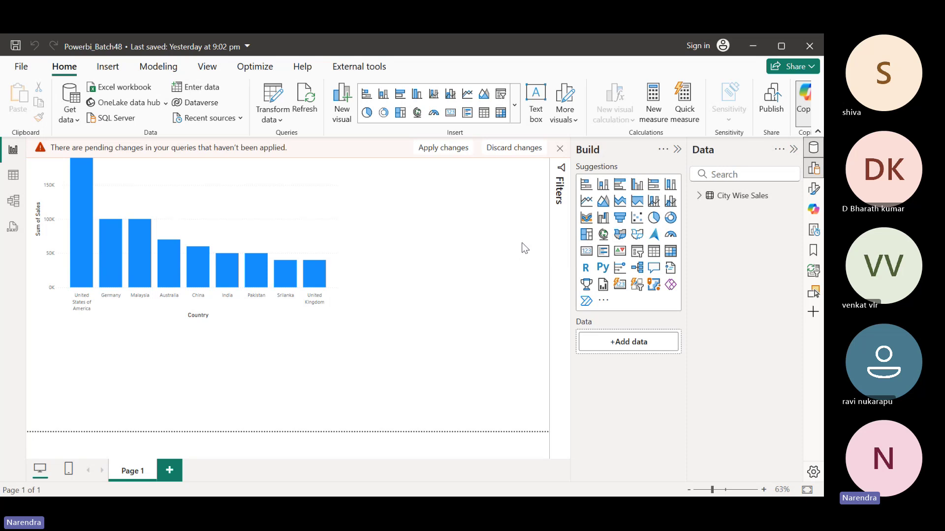
Abandon a Start-menu search for Paint and bring File Explorer back to the front
{"action": "key", "text": "super"}
{"action": "type", "text": "p"}
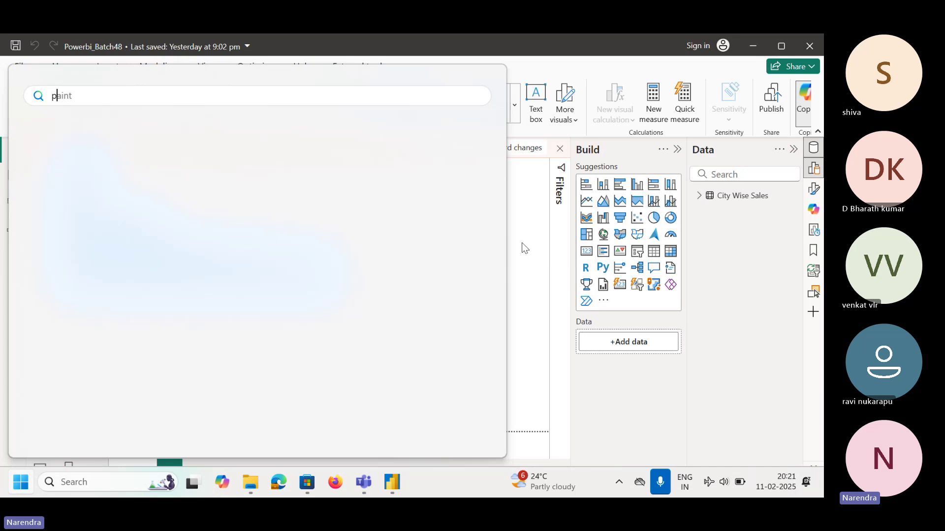
{"action": "type", "text": "ain"}
{"action": "key", "text": "BackSpace"}
{"action": "key", "text": "BackSpace"}
{"action": "key", "text": "BackSpace"}
{"action": "key", "text": "BackSpace"}
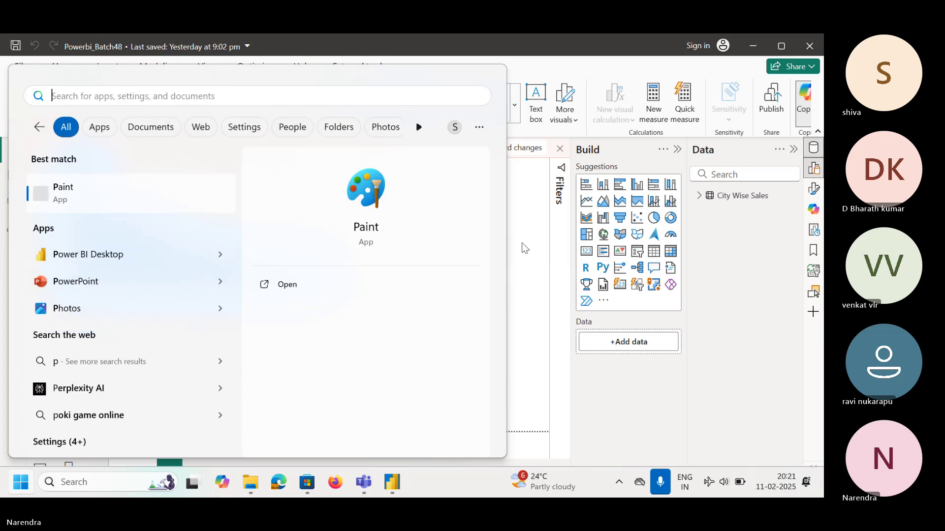
{"action": "left_click", "coordinate": [536, 282]}
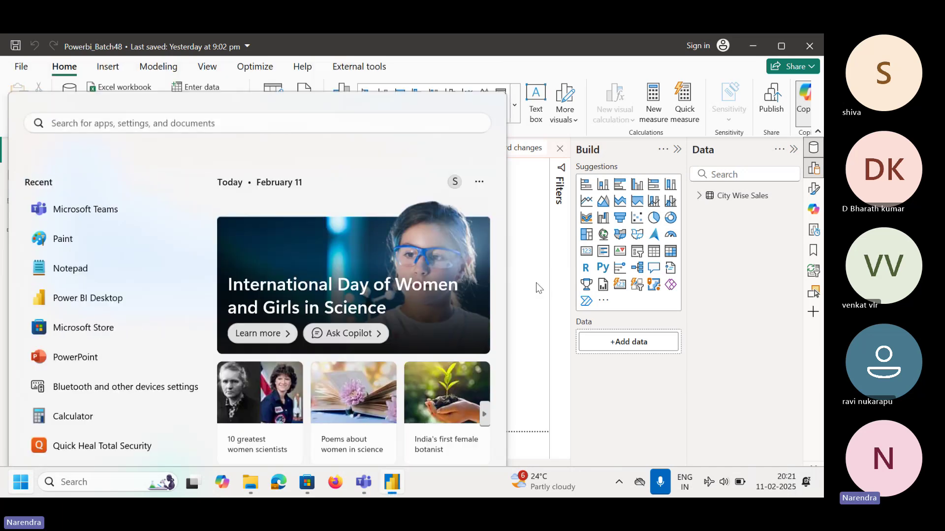
{"action": "key", "text": "alt+Tab"}
{"action": "key", "text": "alt+Tab"}
{"action": "key", "text": "alt+Tab"}
{"action": "key", "text": "alt+Tab"}
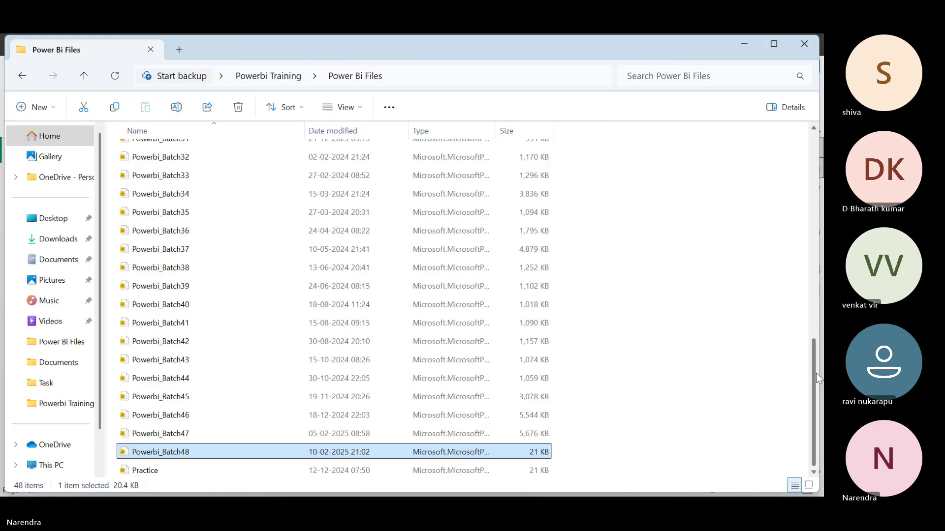
Open the Power BI Demo presentation from the Powerbi Training Documents folder
{"action": "left_click_drag", "start_coordinate": [814, 379], "coordinate": [814, 172]}
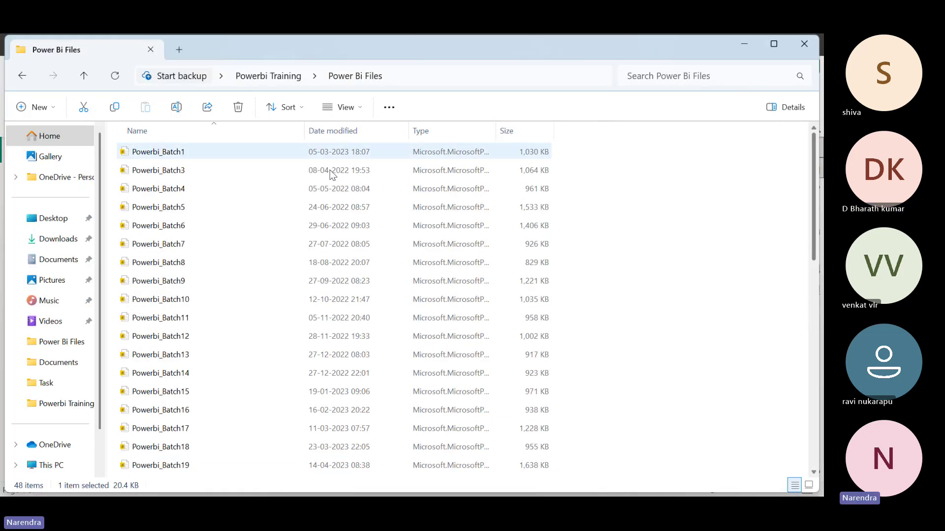
{"action": "left_click", "coordinate": [271, 81]}
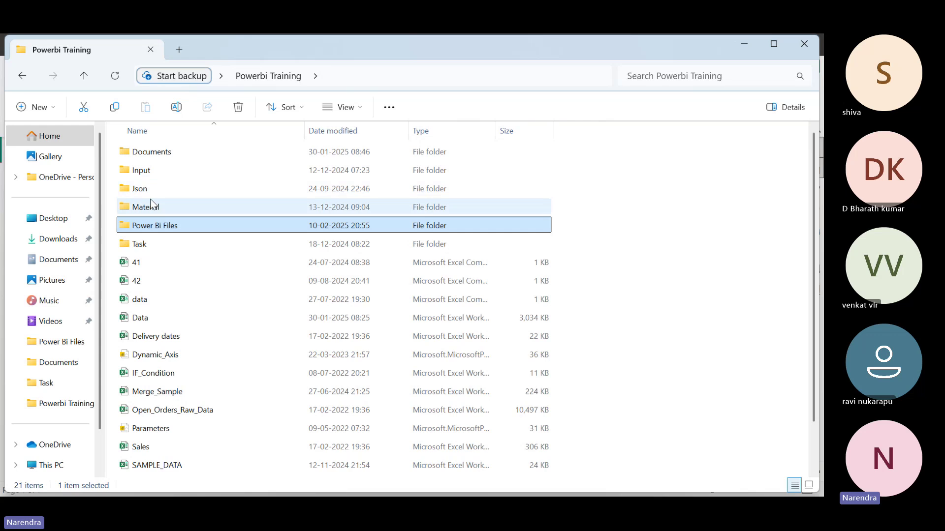
{"action": "double_click", "coordinate": [158, 152]}
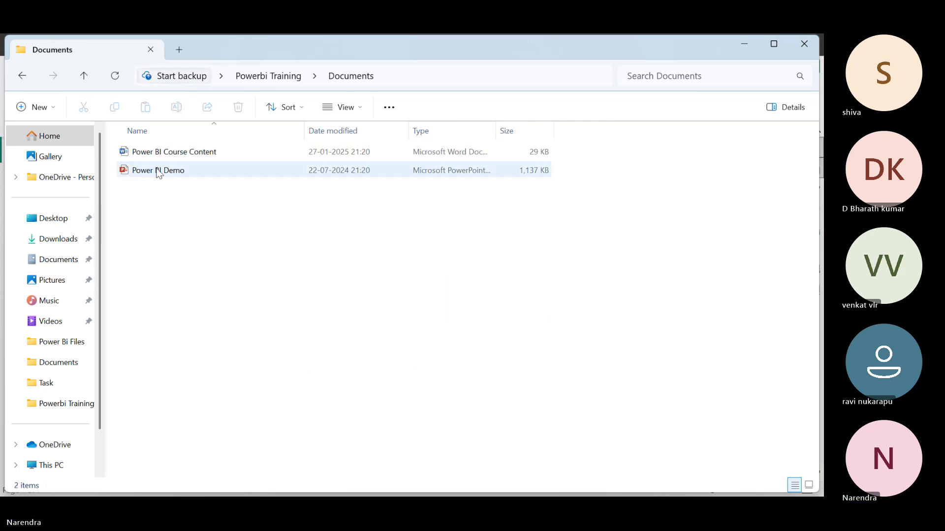
{"action": "double_click", "coordinate": [167, 173]}
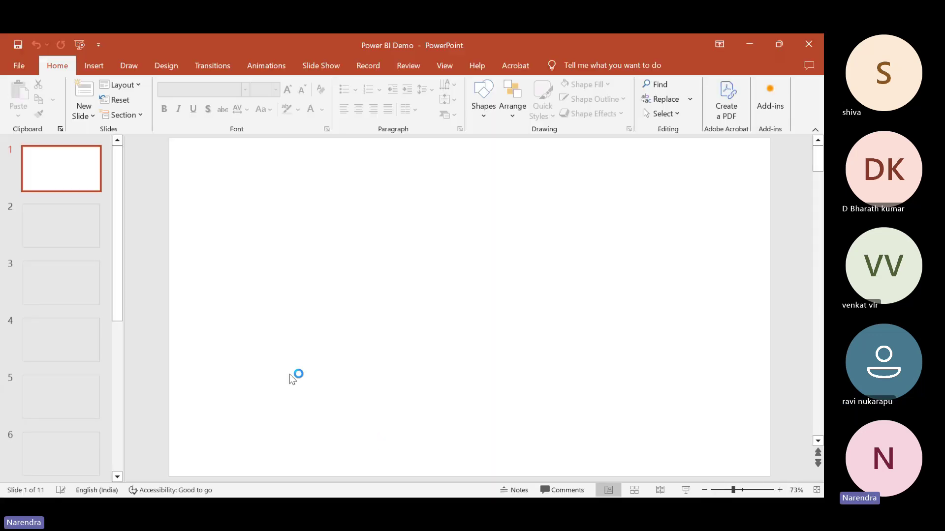
Go to slide 5, Power BI Desktop, and highlight 'Get Data' in its orange box
{"action": "left_click_drag", "start_coordinate": [117, 285], "coordinate": [123, 397]}
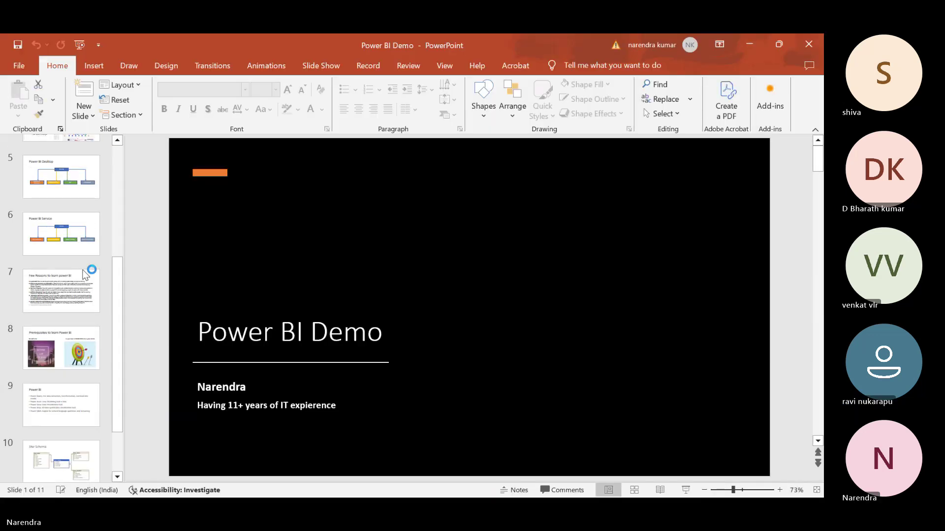
{"action": "left_click", "coordinate": [93, 249]}
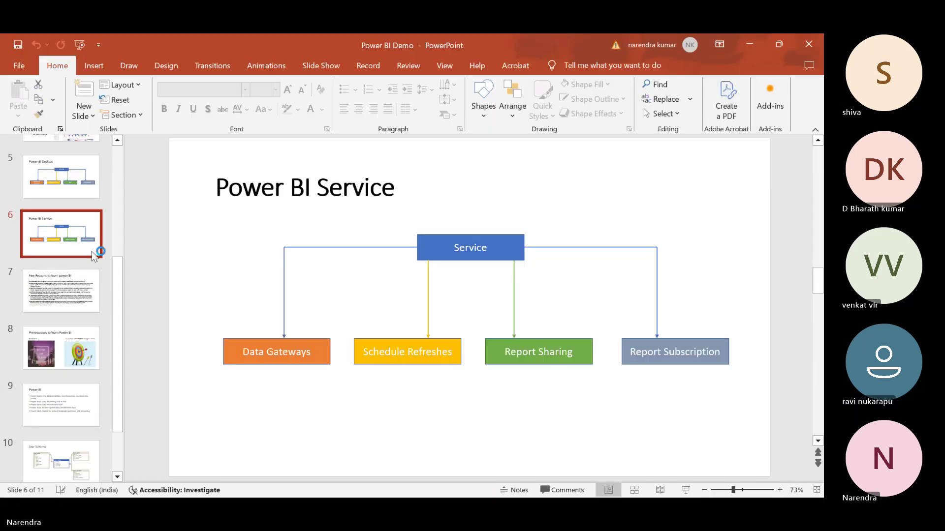
{"action": "left_click", "coordinate": [28, 167]}
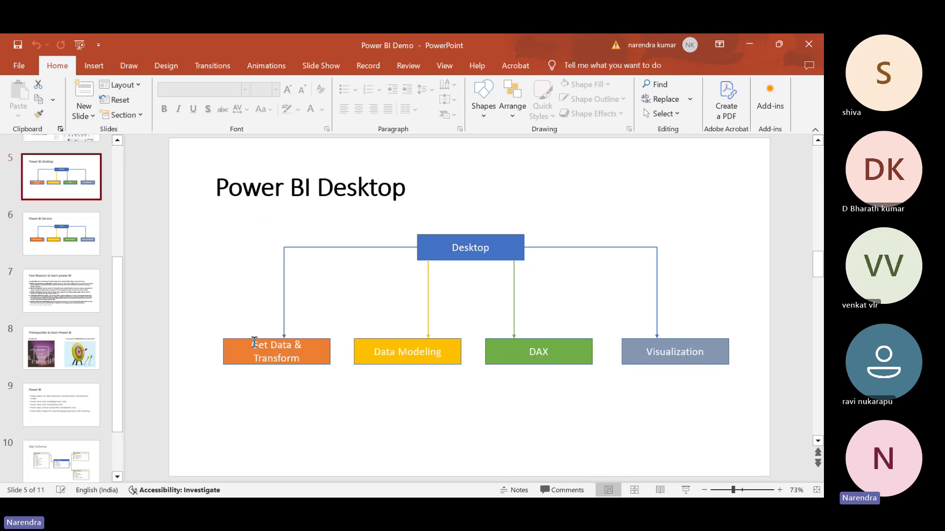
{"action": "left_click_drag", "start_coordinate": [252, 344], "coordinate": [290, 347]}
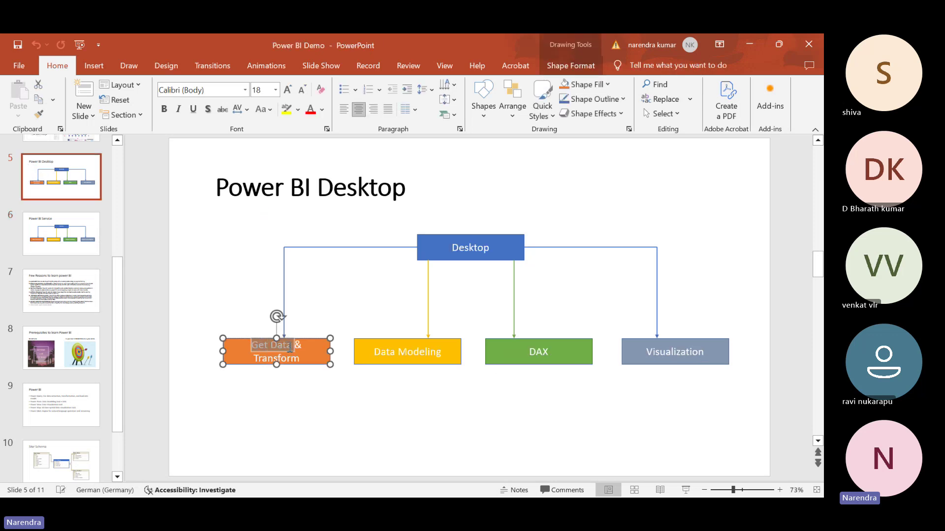
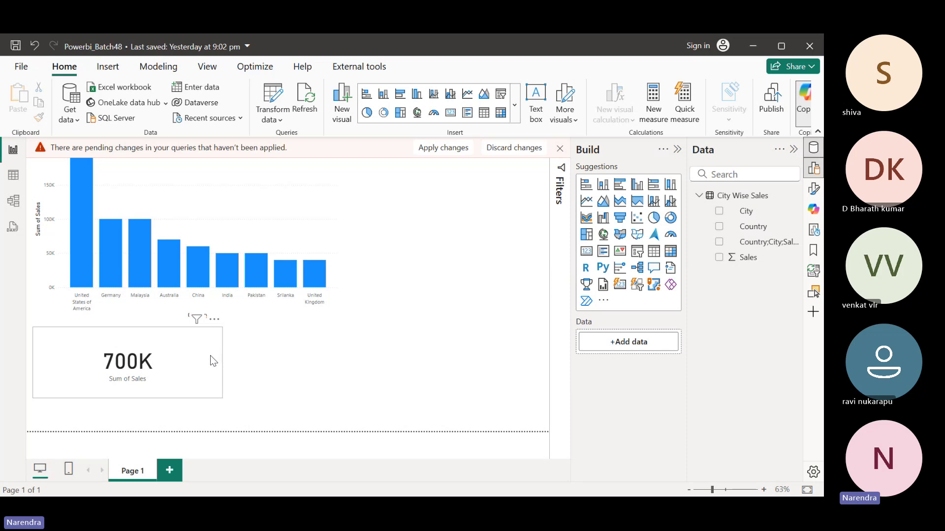
Expand the Filters pane beside the Sum of Sales chart and 700K sales card
{"action": "left_click", "coordinate": [561, 171]}
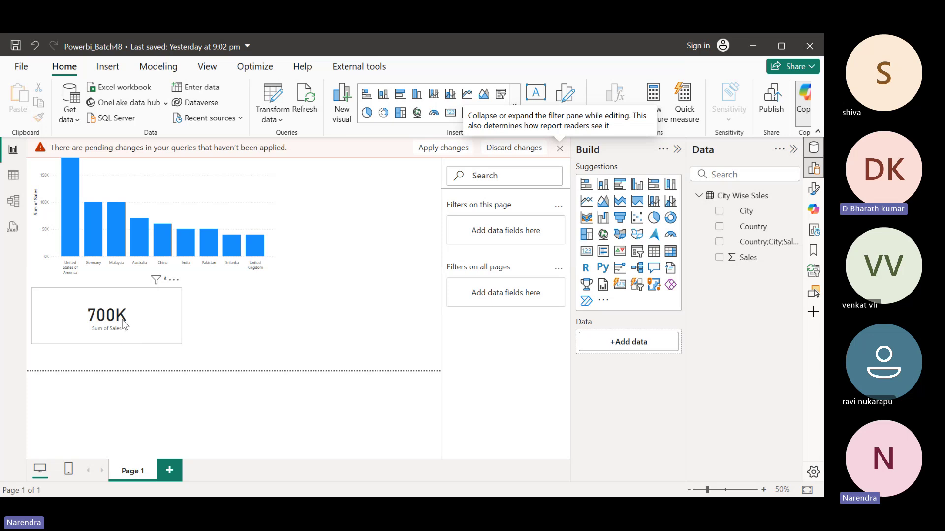
{"action": "left_click", "coordinate": [199, 180]}
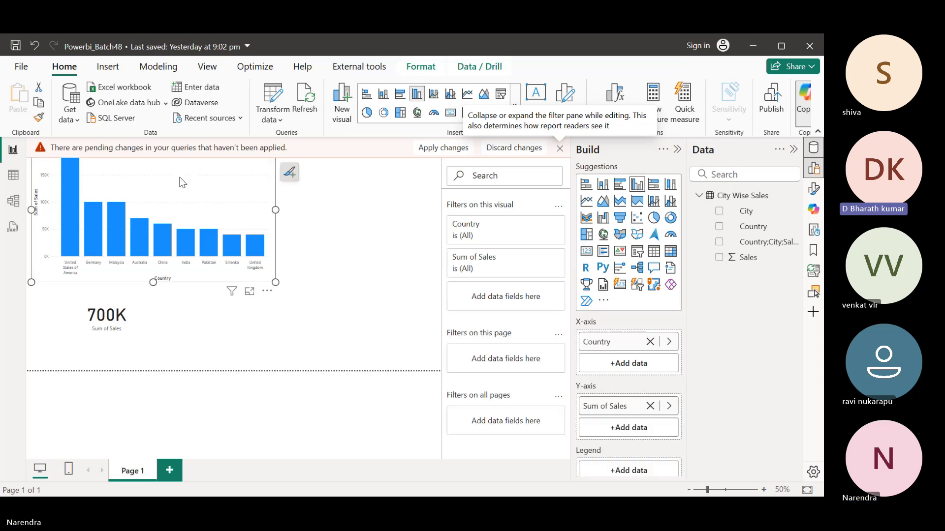
{"action": "left_click", "coordinate": [153, 324]}
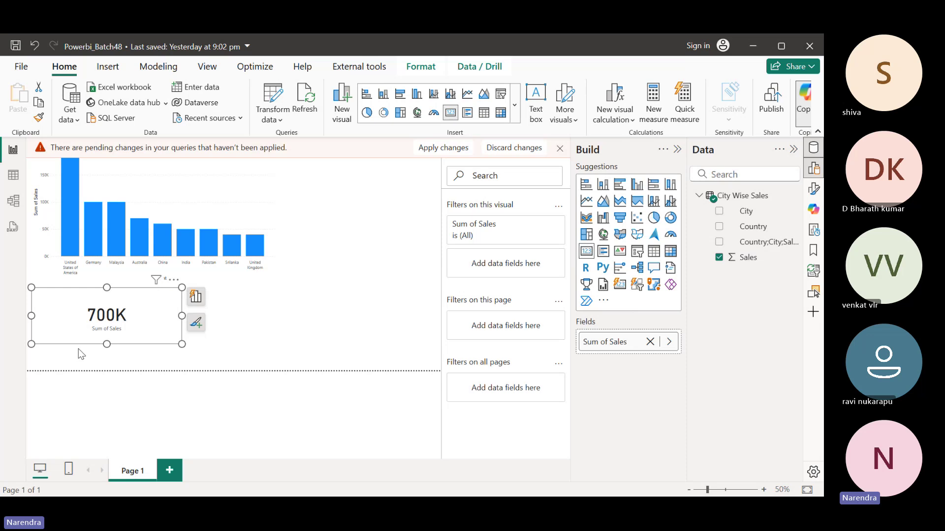
{"action": "left_click", "coordinate": [168, 182]}
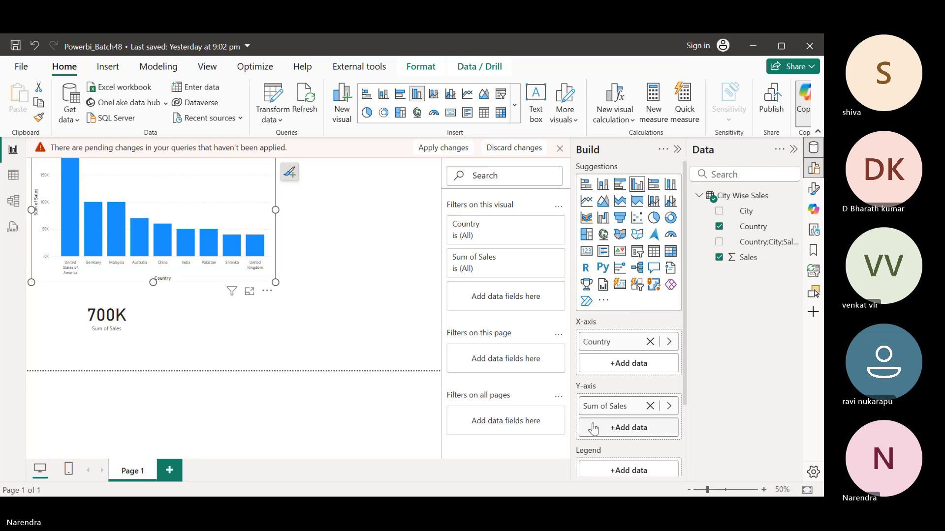
{"action": "left_click", "coordinate": [330, 310]}
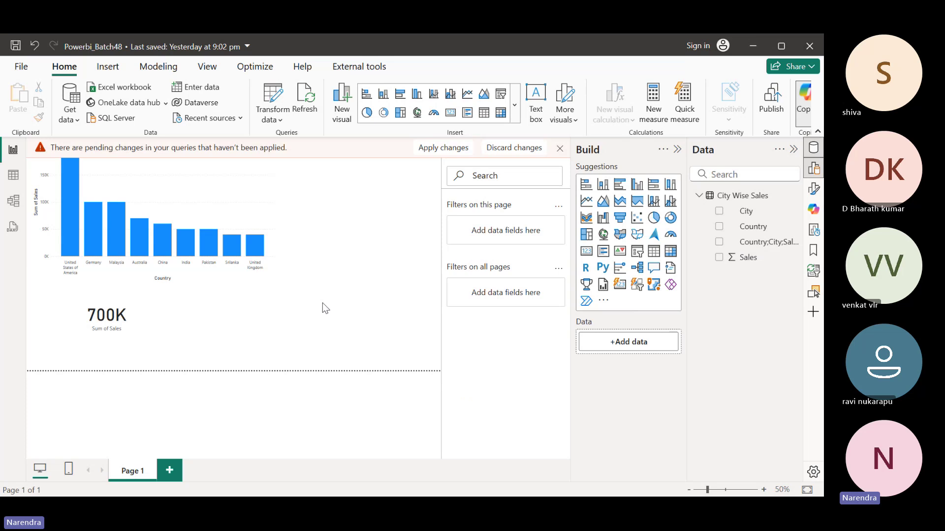
{"action": "left_click", "coordinate": [12, 176]}
{"action": "left_click", "coordinate": [13, 150]}
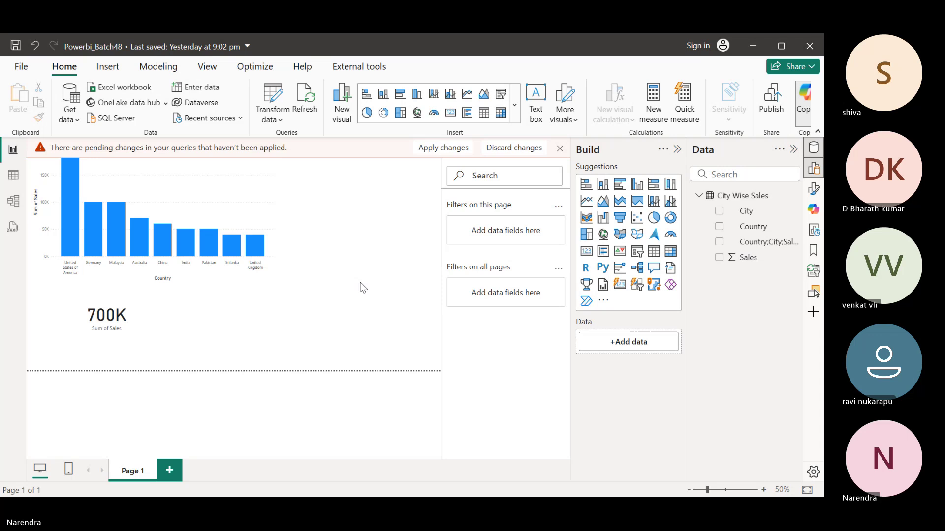
{"action": "key", "text": "alt+Tab"}
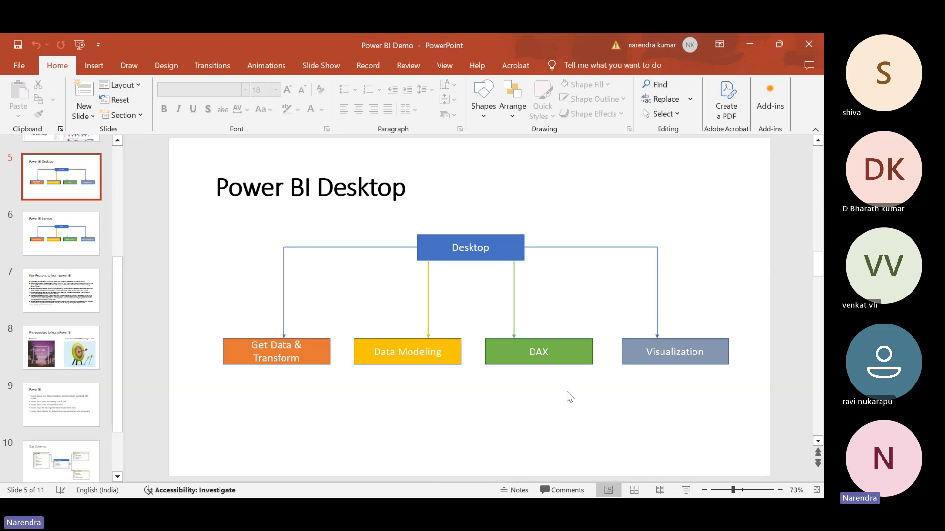
{"action": "key", "text": "alt+Tab"}
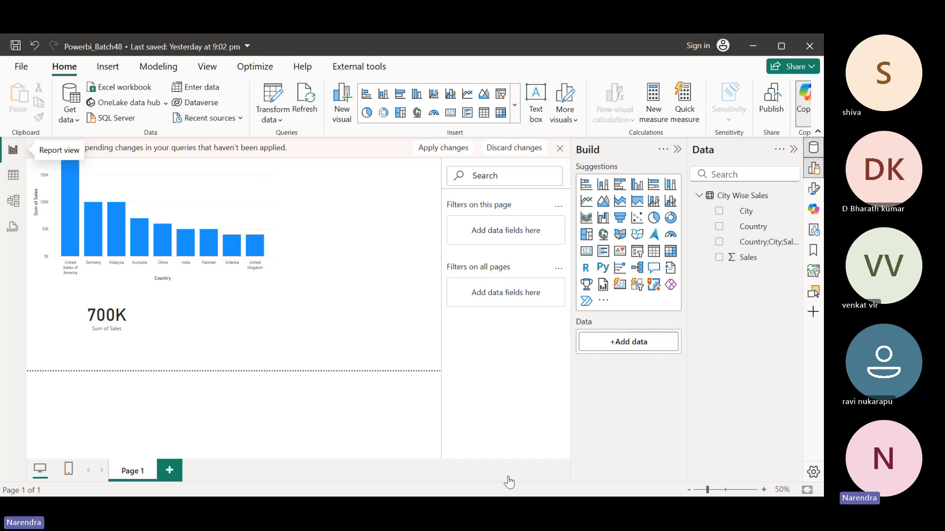
Switch between Teams and Power BI, ending on the Powerbi 49 Batch Teams meeting
{"action": "key", "text": "alt+Tab"}
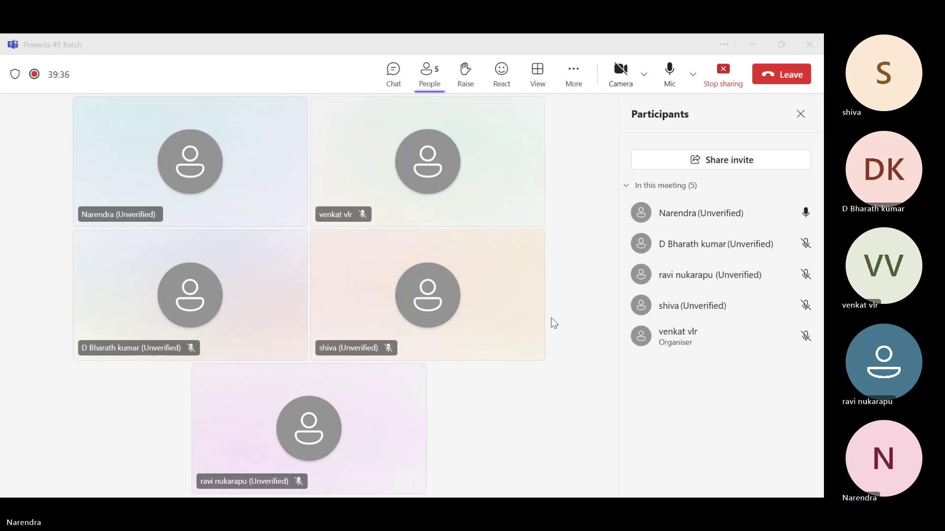
{"action": "key", "text": "alt+Tab"}
{"action": "key", "text": "alt+Tab"}
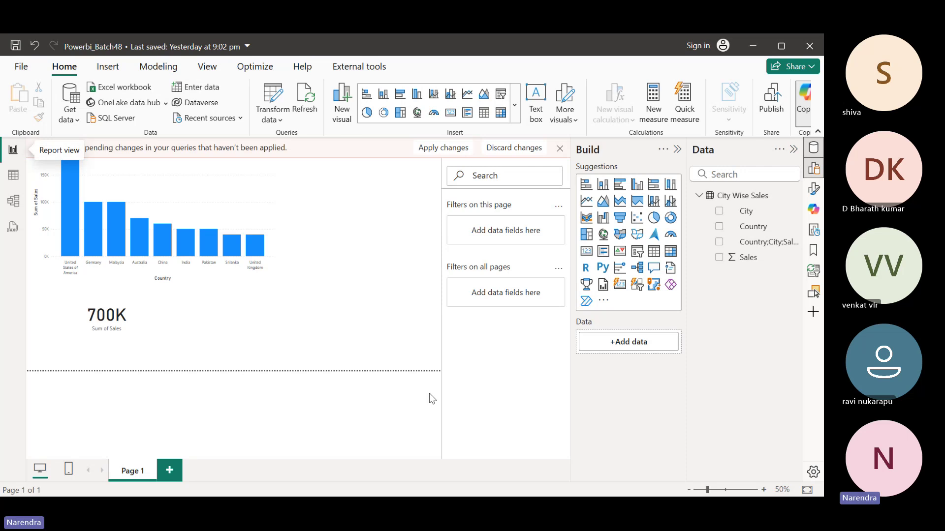
{"action": "key", "text": "alt+Tab"}
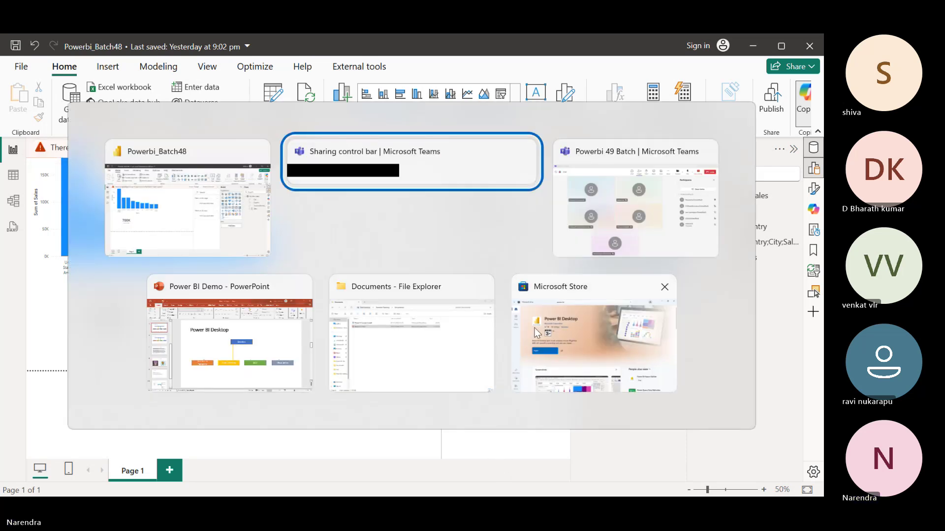
{"action": "key", "text": "alt+Tab"}
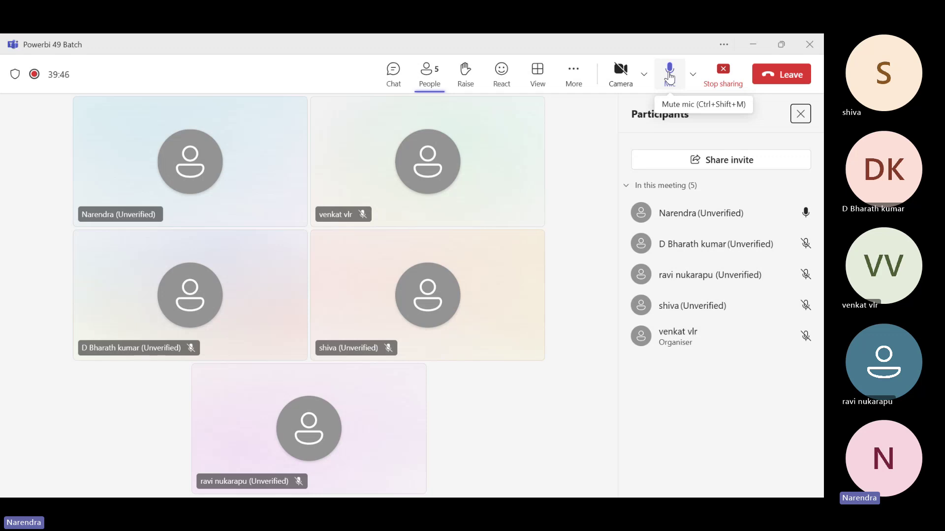
Mute your microphone in the Teams meeting, then unmute it again
{"action": "left_click", "coordinate": [670, 76]}
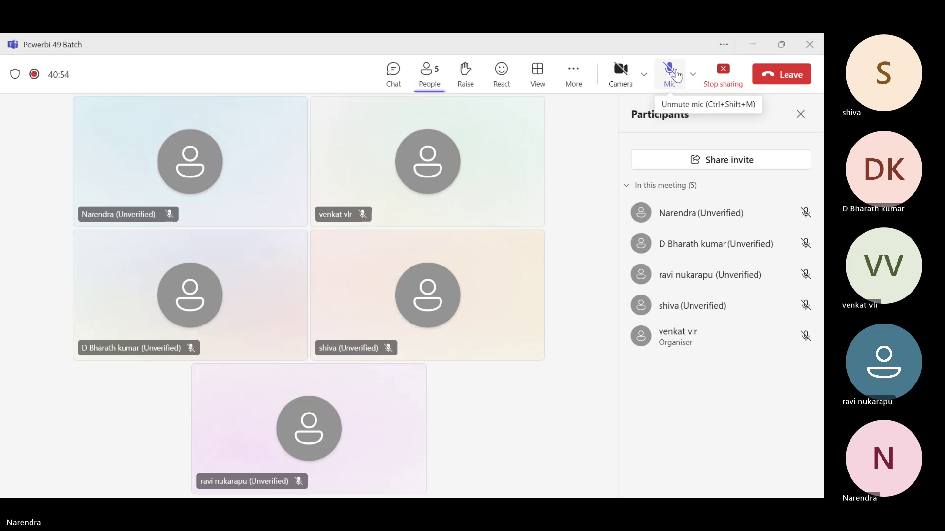
{"action": "left_click", "coordinate": [676, 74]}
Launch Power Query Editor via Transform data, then return to the Power BI Demo slides
{"action": "key", "text": "alt+Tab"}
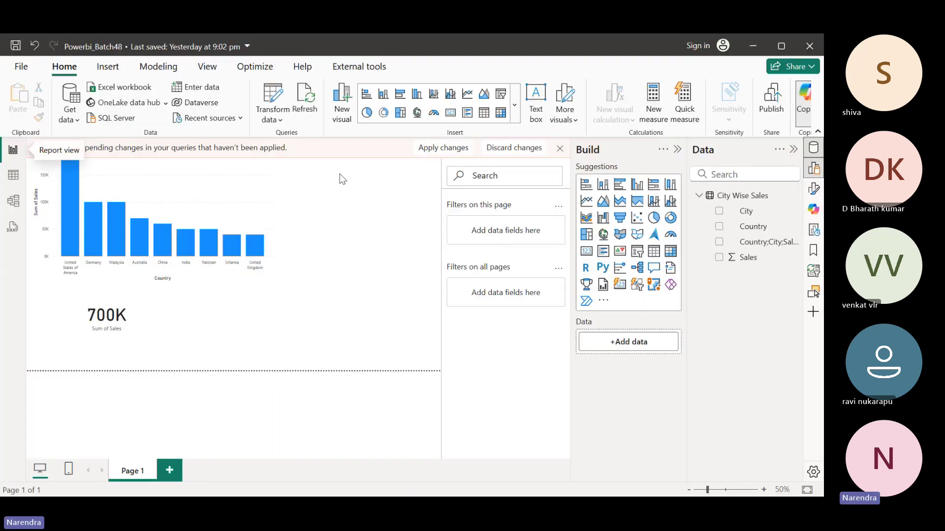
{"action": "left_click", "coordinate": [272, 101]}
{"action": "key", "text": "alt+Tab"}
{"action": "key", "text": "alt+Tab"}
{"action": "key", "text": "alt+Tab"}
{"action": "key", "text": "alt+Tab"}
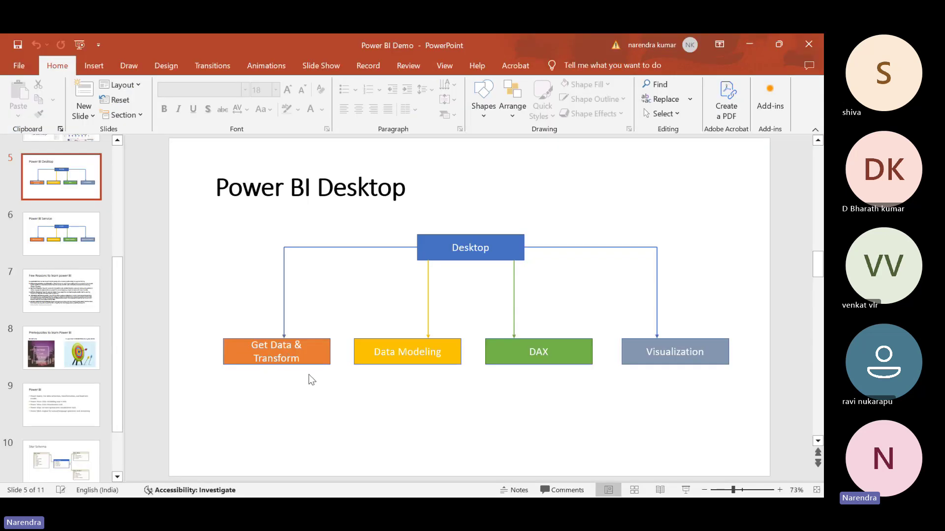
Bring Power Query Editor to the front, showing the 19-row City Wise Sales query
{"action": "key", "text": "alt+Tab"}
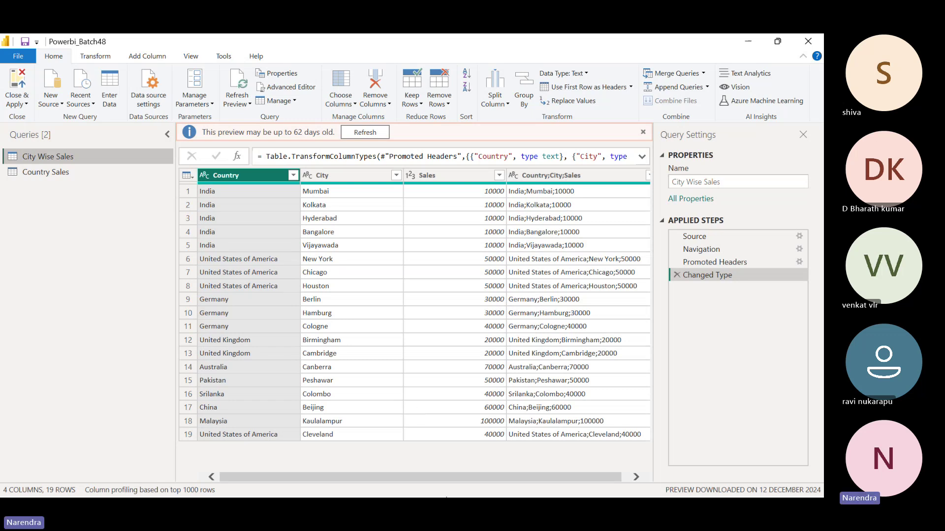
Switch from Power Query Editor to the Teams meeting showing the five participant tiles
{"action": "key", "text": "alt+Tab"}
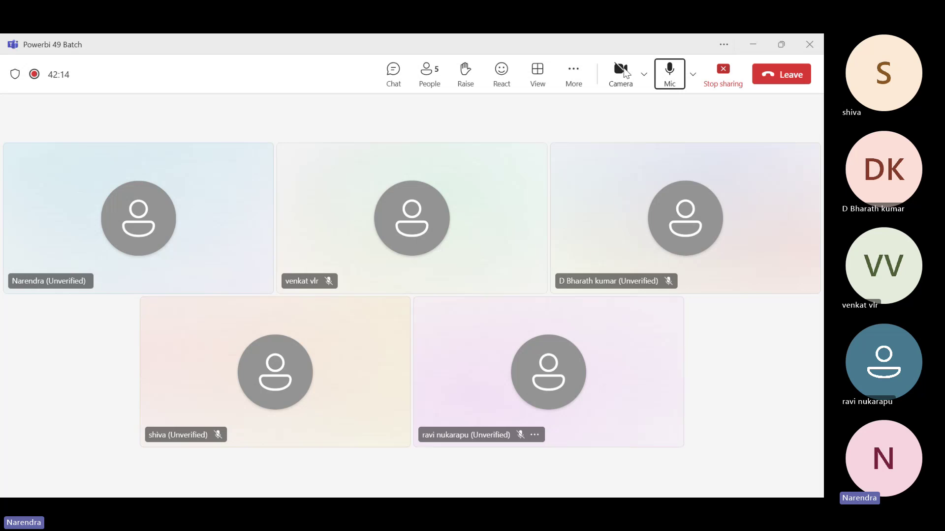
{"action": "left_click", "coordinate": [754, 46]}
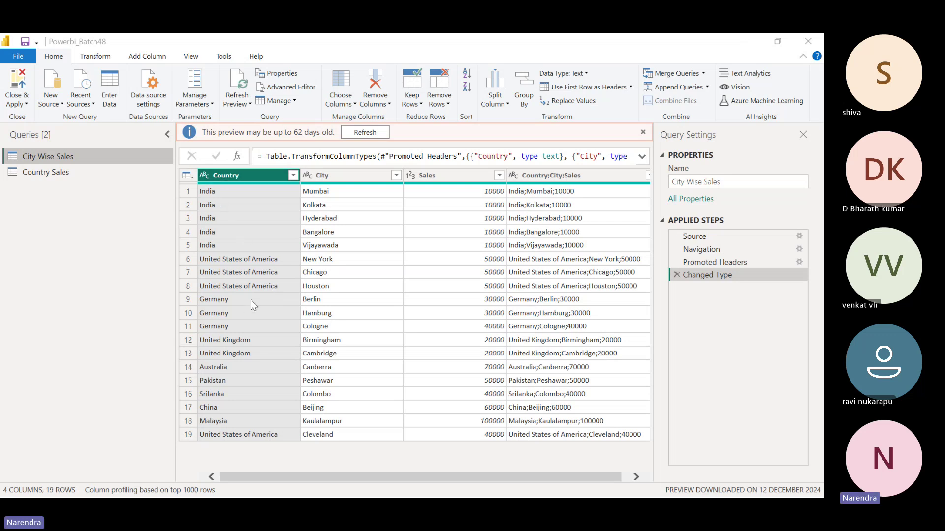
{"action": "left_click", "coordinate": [453, 176]}
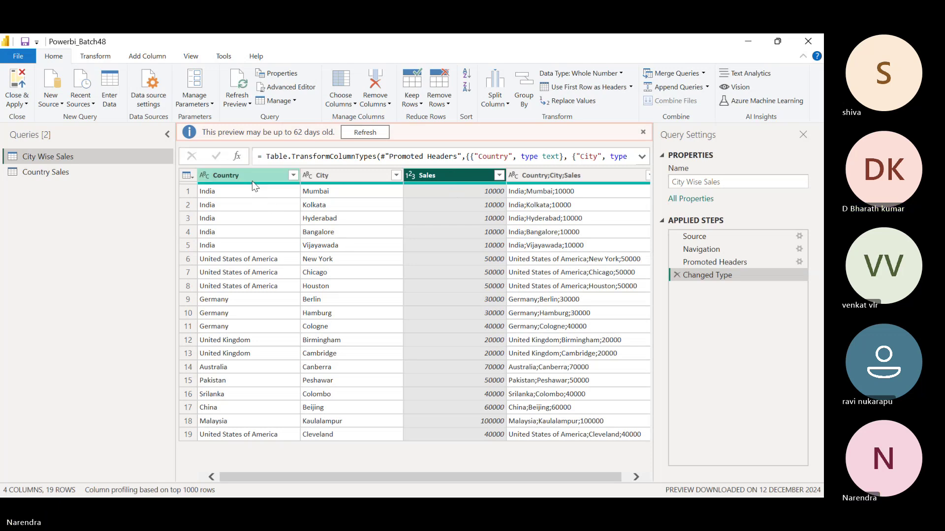
{"action": "left_click", "coordinate": [251, 180]}
{"action": "left_click", "coordinate": [438, 182]}
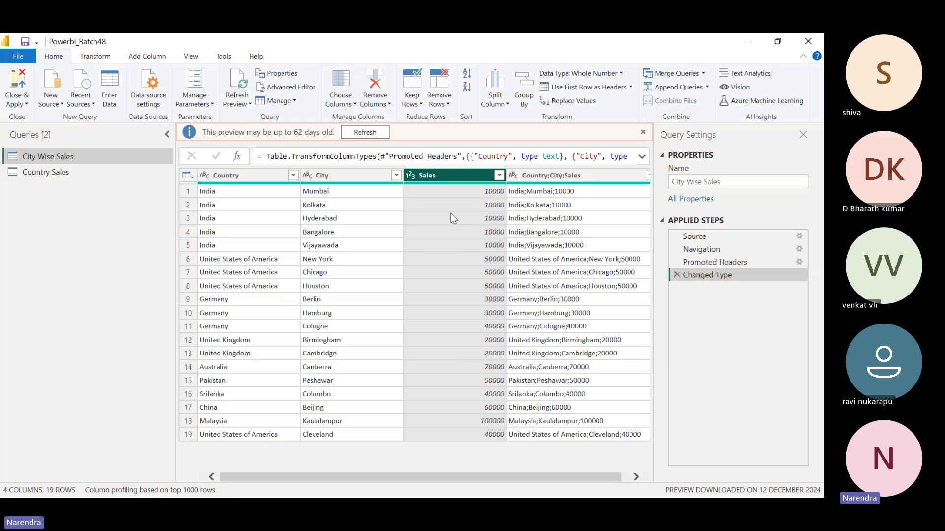
{"action": "left_click", "coordinate": [223, 176]}
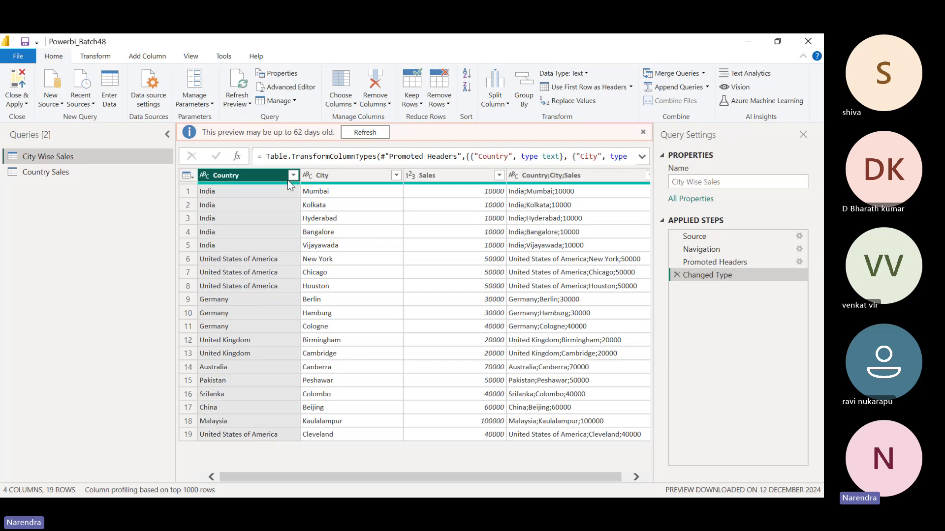
{"action": "left_click", "coordinate": [472, 176]}
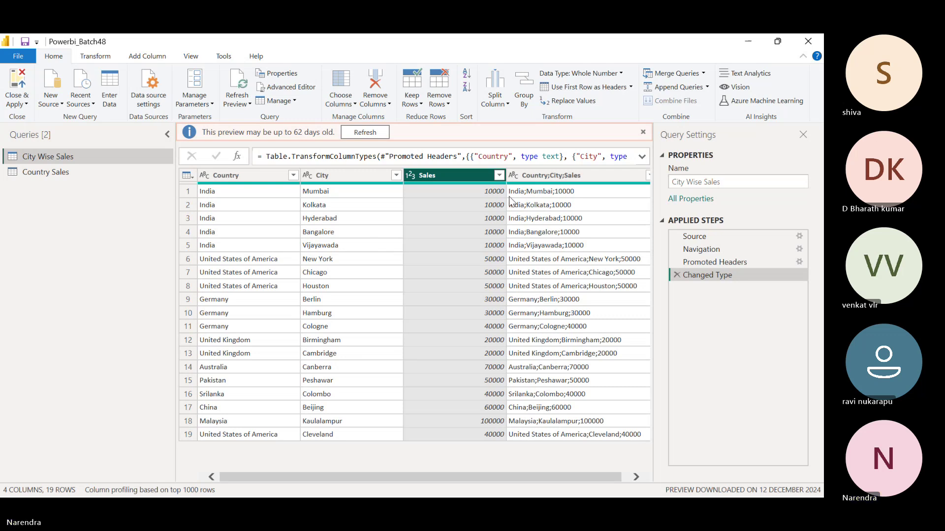
Launch Notepad from the Start search, maximize it and open a new tab
{"action": "key", "text": "super"}
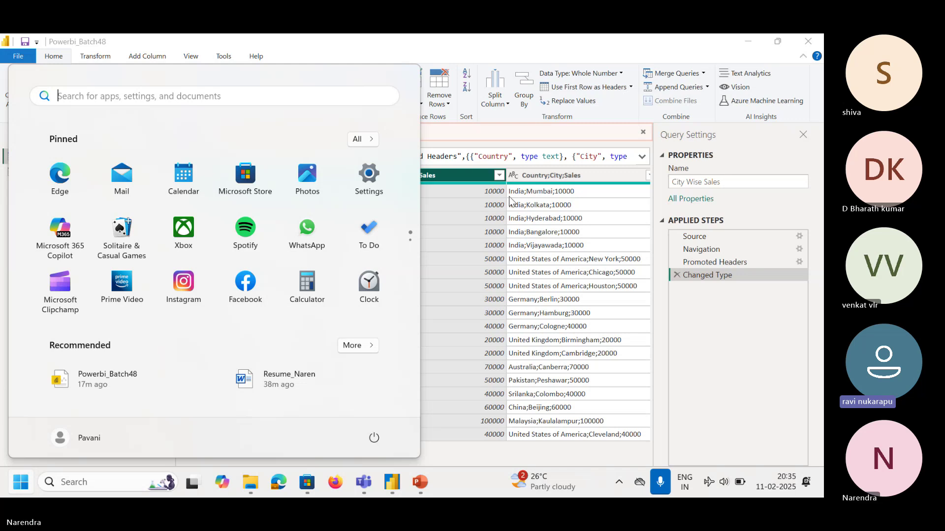
{"action": "type", "text": "note"}
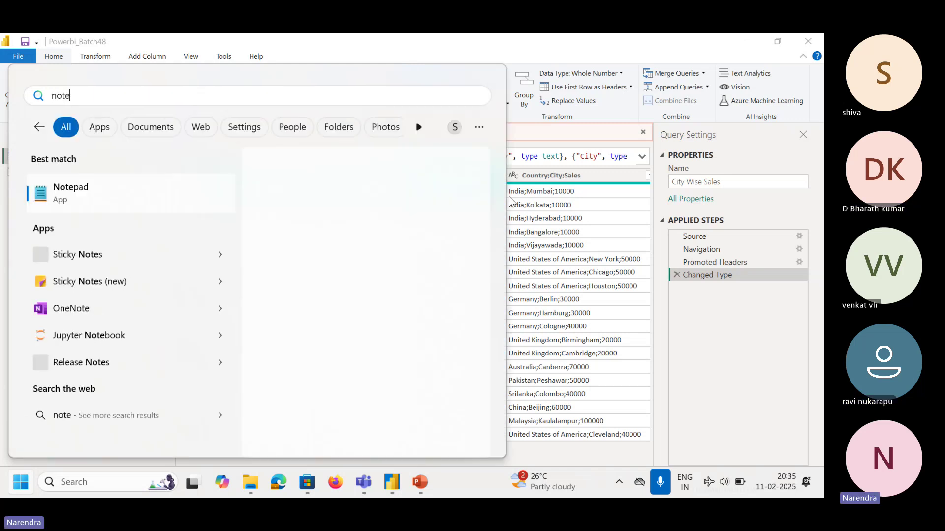
{"action": "key", "text": "Return"}
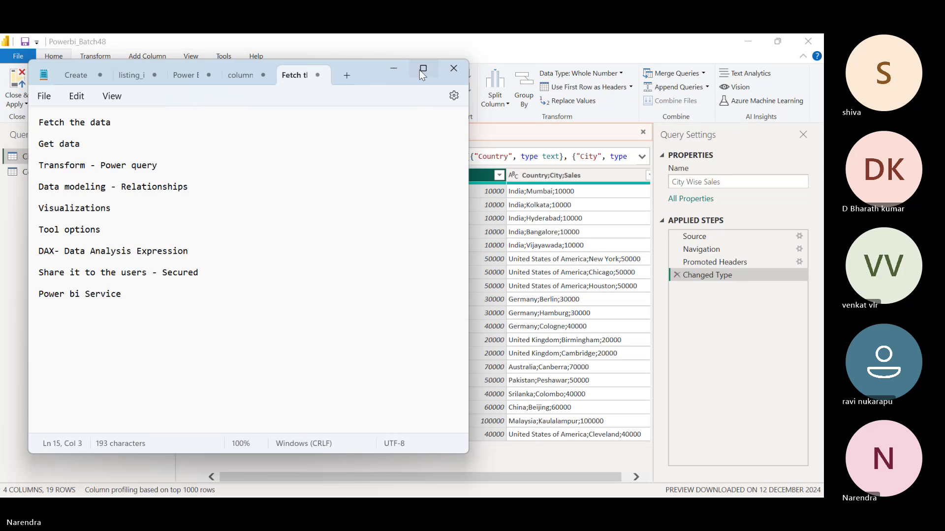
{"action": "left_click", "coordinate": [422, 69]}
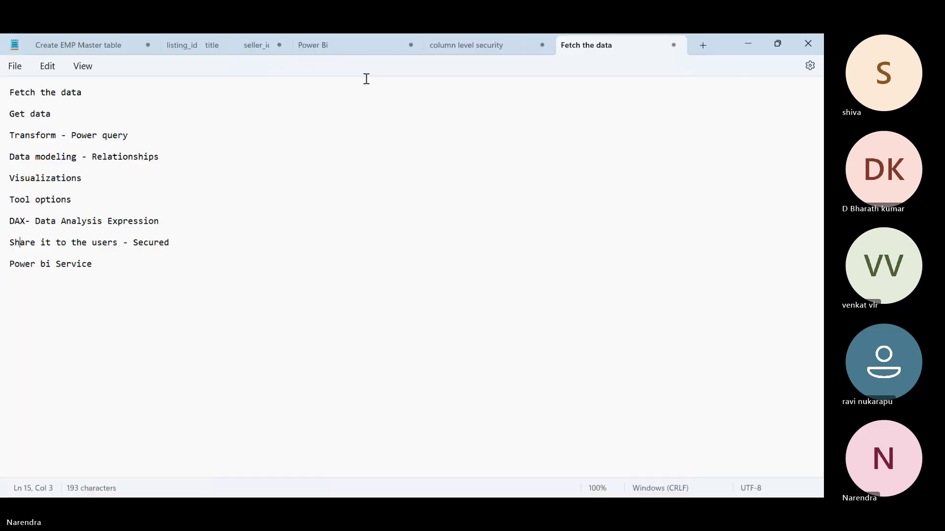
{"action": "left_click", "coordinate": [709, 52]}
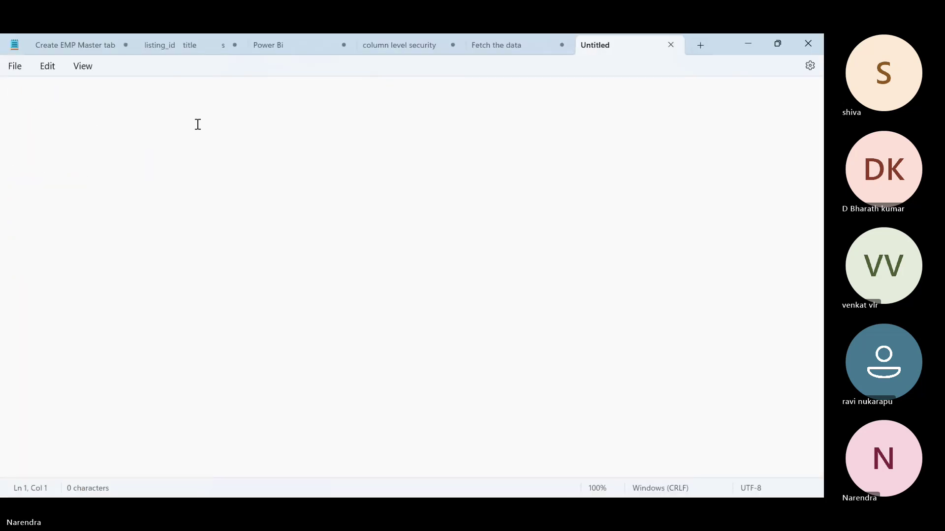
Write 'create table table_name (EMP_ID Int,EMp_aname Varchar,Sal bigint)' in the note
{"action": "type", "text": "c"}
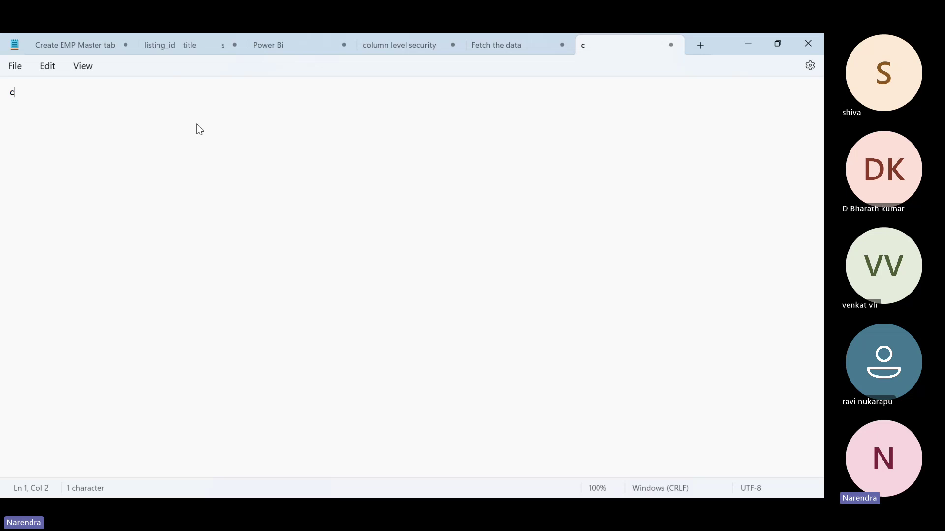
{"action": "type", "text": "reate tabl"}
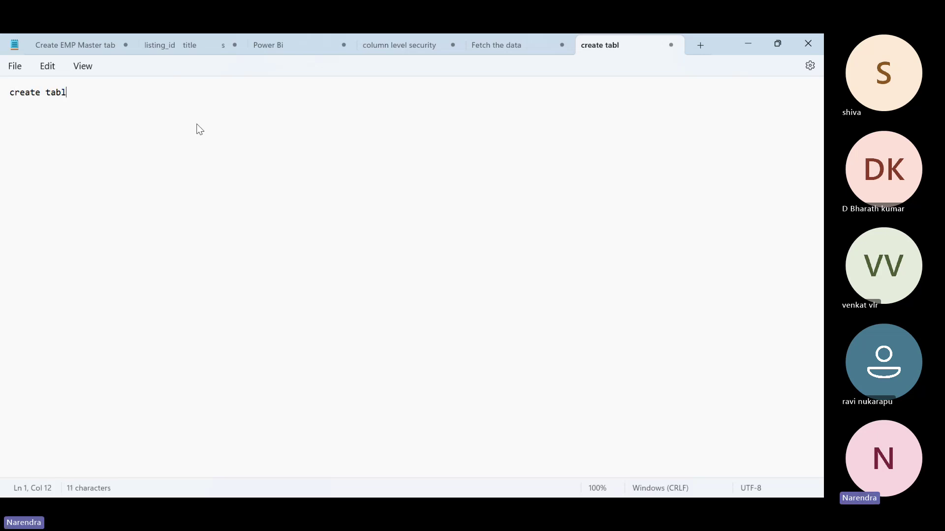
{"action": "type", "text": "e table_name"}
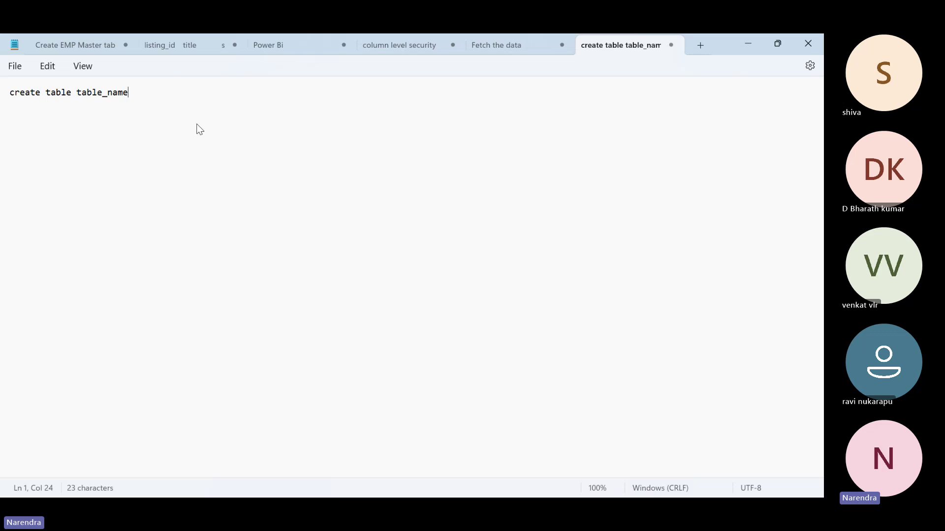
{"action": "type", "text": "()"}
{"action": "key", "text": "Left"}
{"action": "key", "text": "Right"}
{"action": "type", "text": "EMP_ID Int,"}
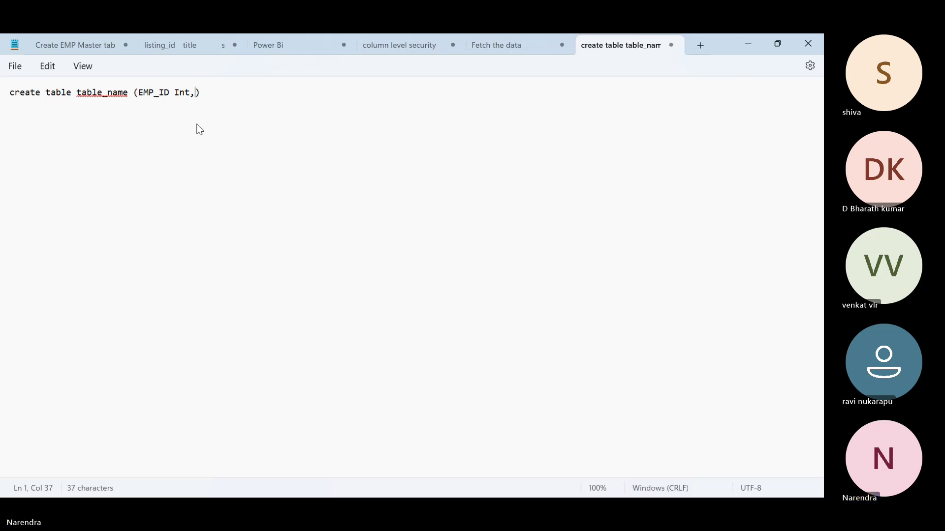
{"action": "type", "text": "EMp_"}
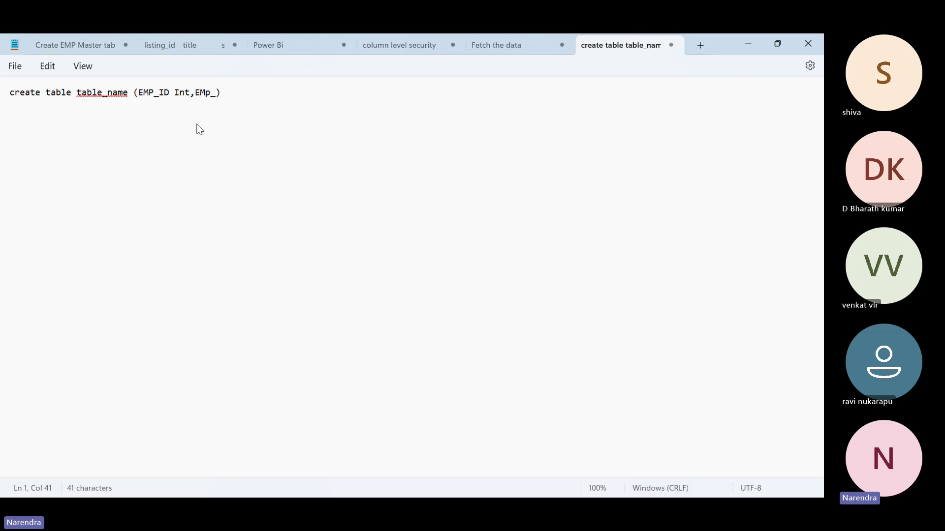
{"action": "type", "text": "am"}
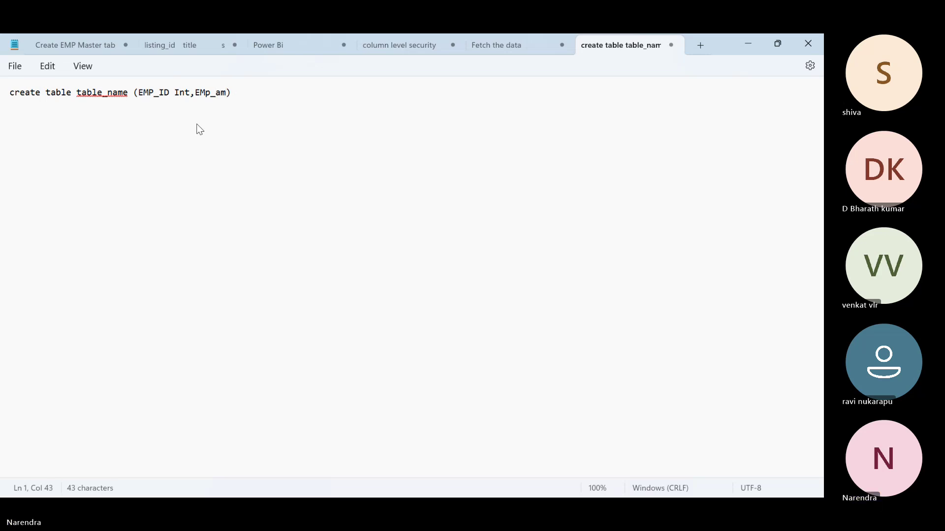
{"action": "key", "text": "BackSpace"}
{"action": "type", "text": "name"}
{"action": "type", "text": " Var"}
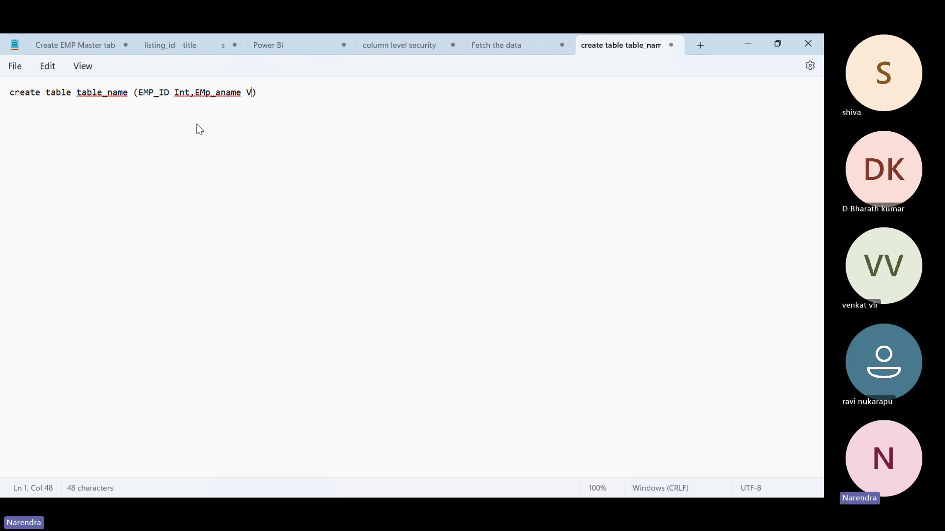
{"action": "type", "text": "char,Sal big"}
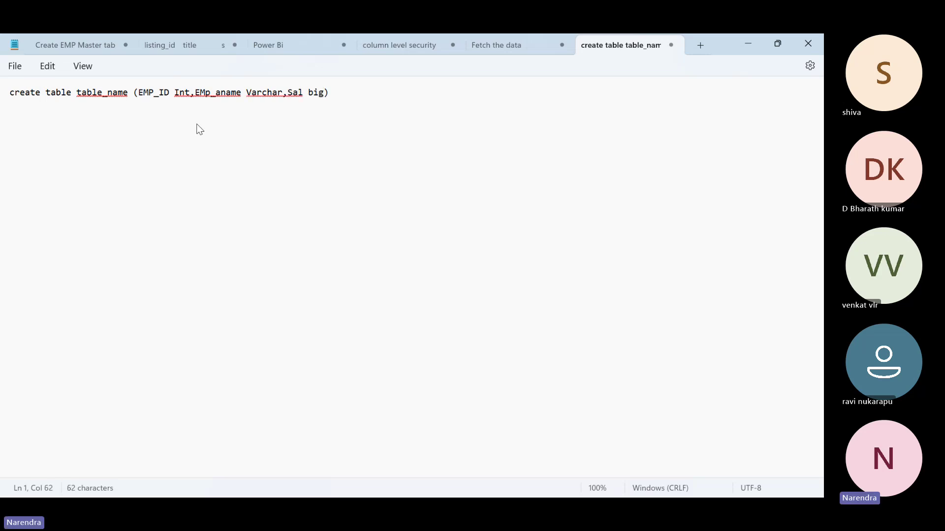
{"action": "type", "text": "int"}
{"action": "left_click_drag", "start_coordinate": [337, 92], "coordinate": [308, 94]}
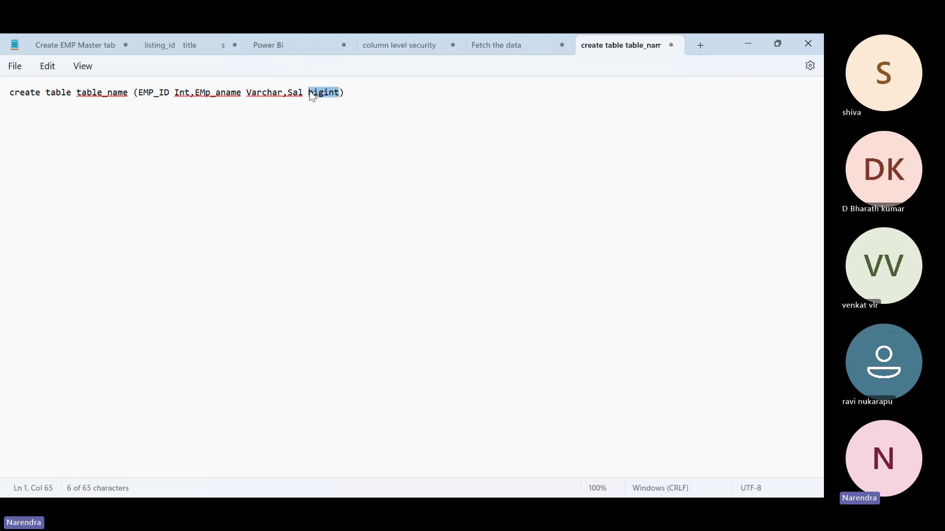
{"action": "left_click", "coordinate": [339, 93]}
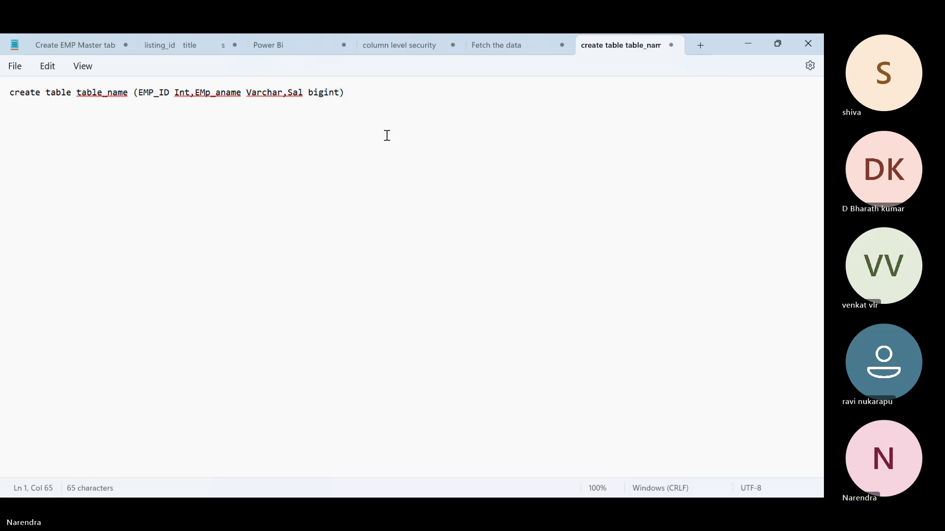
Add an 'mbl bigint' column to the statement, then return to Power Query Editor
{"action": "type", "text": ",mbl"}
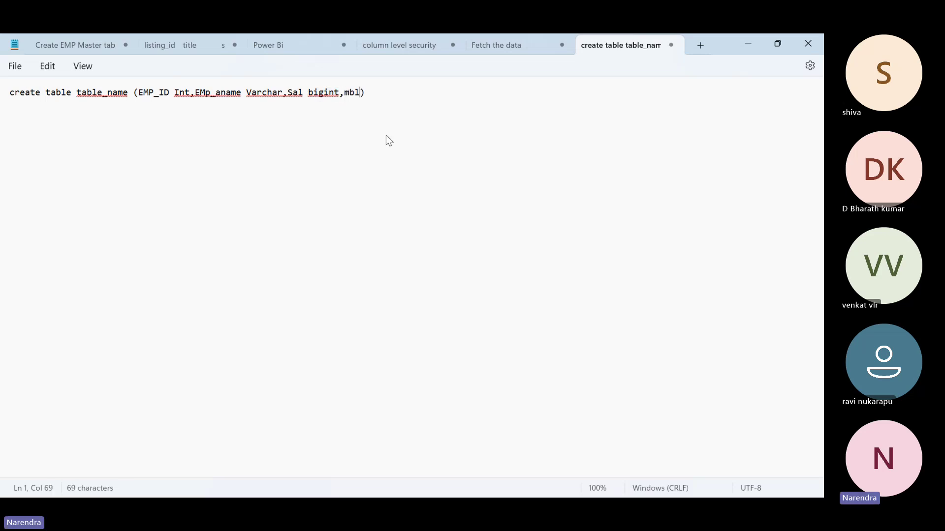
{"action": "type", "text": " int"}
{"action": "left_click", "coordinate": [366, 93]}
{"action": "type", "text": "bigint"}
{"action": "key", "text": "Right"}
{"action": "key", "text": "alt+Tab"}
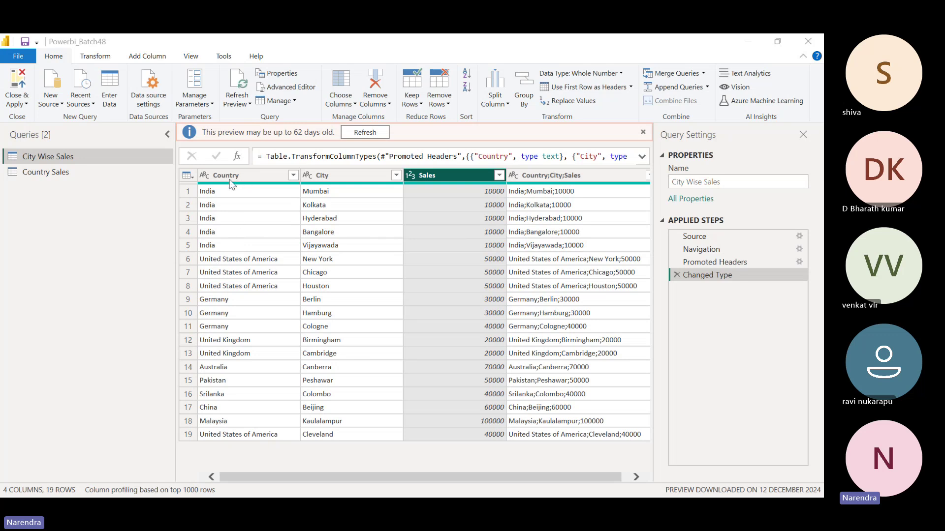
Show the Country column's data type choices, then dismiss them without choosing a type
{"action": "left_click", "coordinate": [205, 178]}
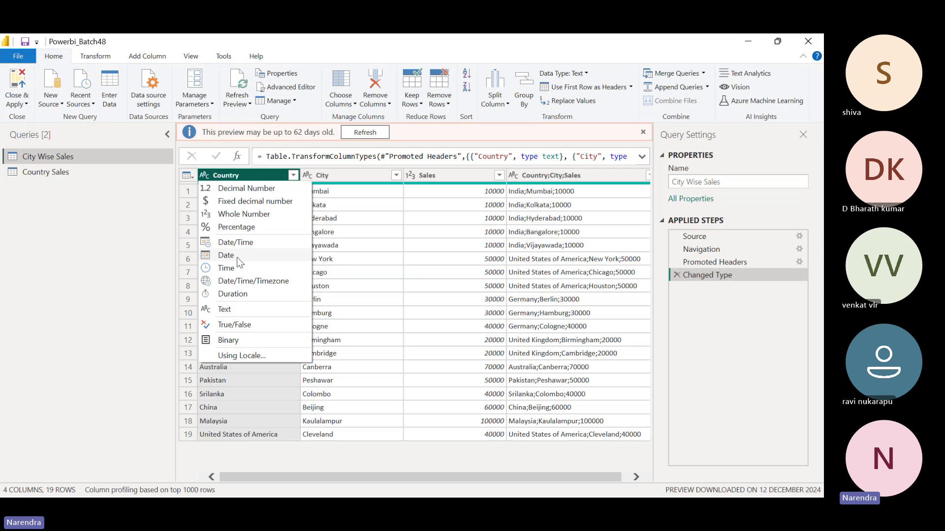
{"action": "left_click", "coordinate": [462, 177]}
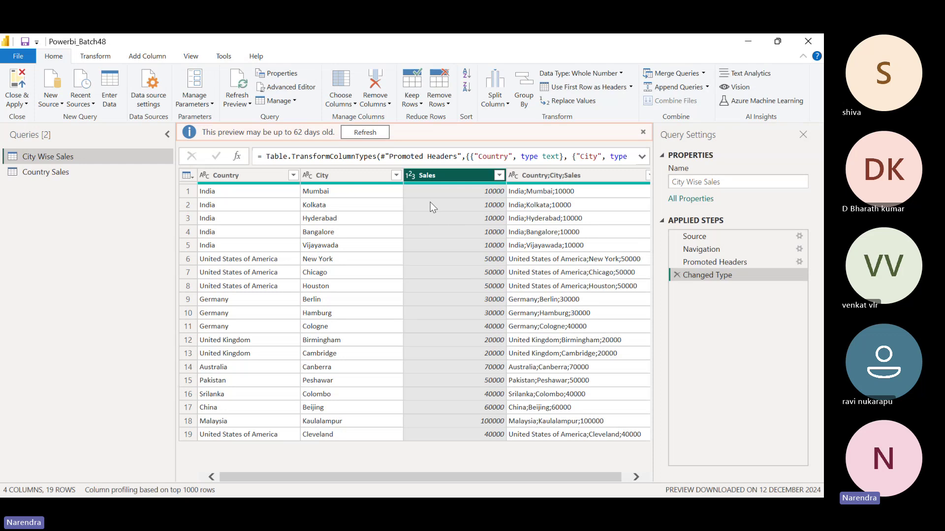
Open the data type choices on the Sales column header
{"action": "left_click", "coordinate": [410, 177]}
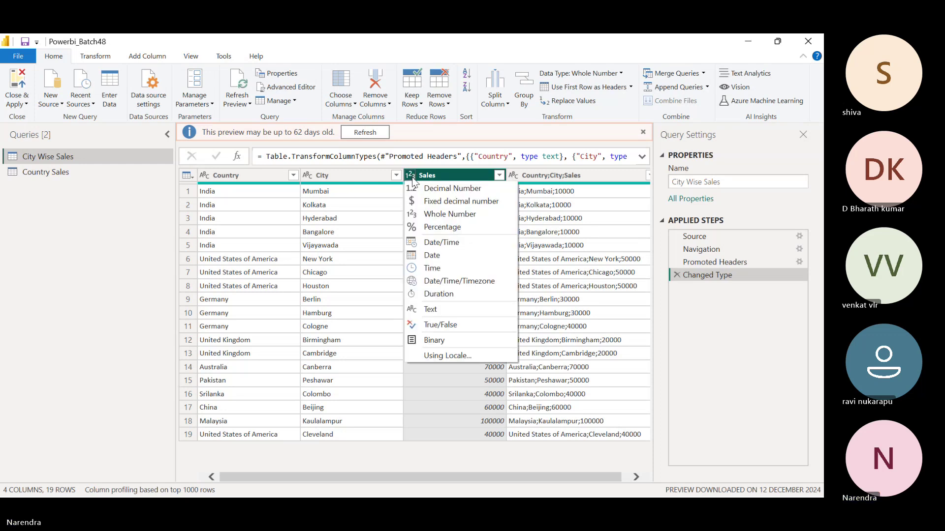
Retype the City Wise Sales query's Sales column as Text, replacing the current type conversion
{"action": "left_click", "coordinate": [439, 314]}
{"action": "left_click", "coordinate": [451, 302]}
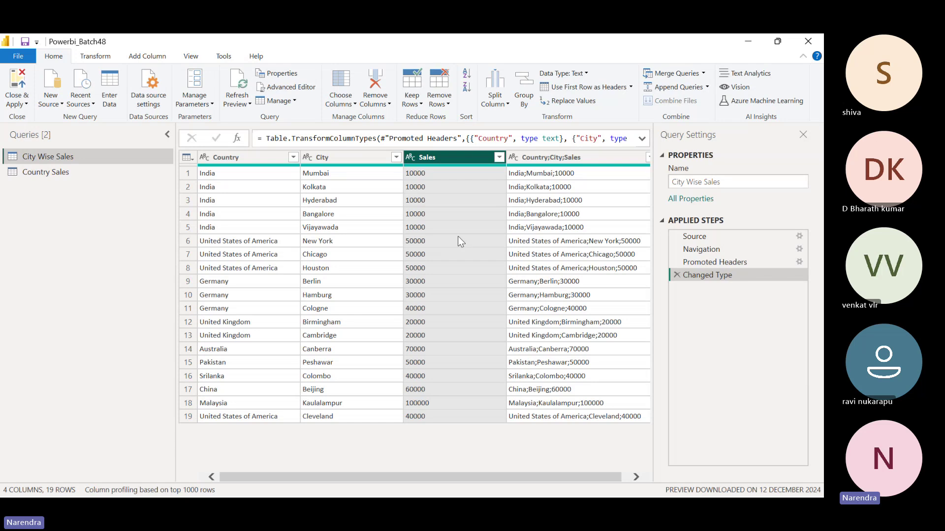
{"action": "left_click", "coordinate": [203, 157]}
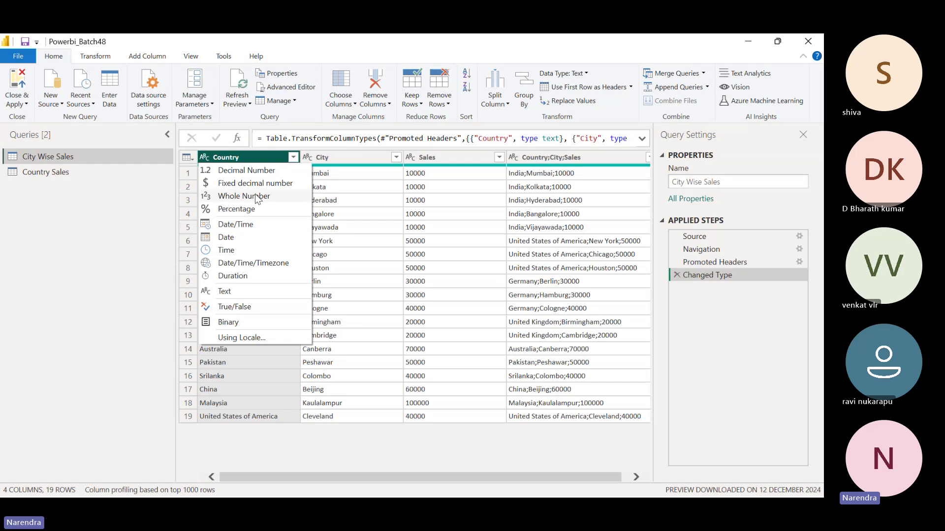
{"action": "left_click", "coordinate": [253, 196]}
{"action": "left_click", "coordinate": [454, 298]}
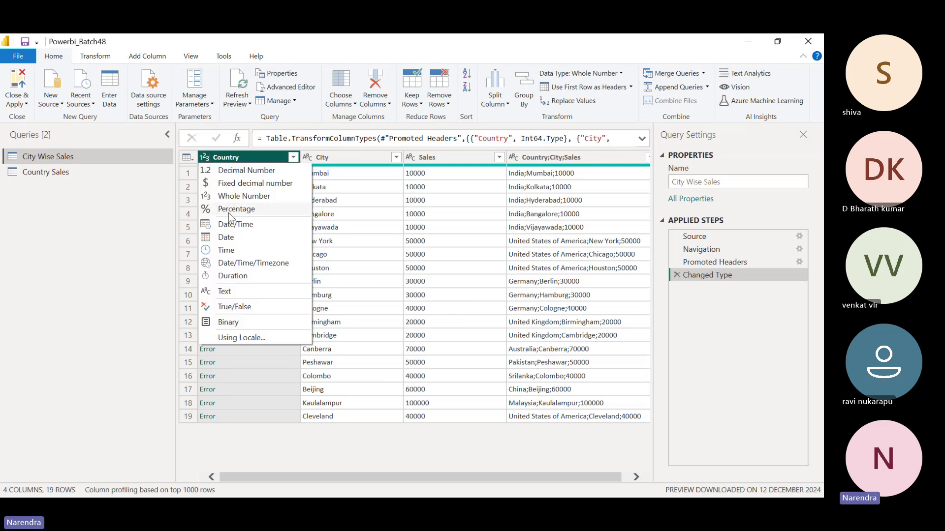
{"action": "left_click", "coordinate": [237, 293]}
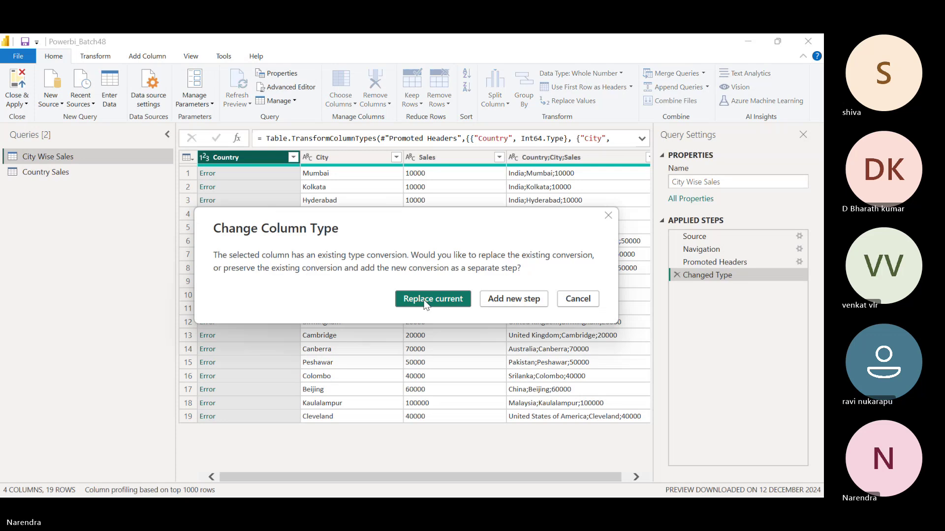
{"action": "left_click", "coordinate": [432, 300]}
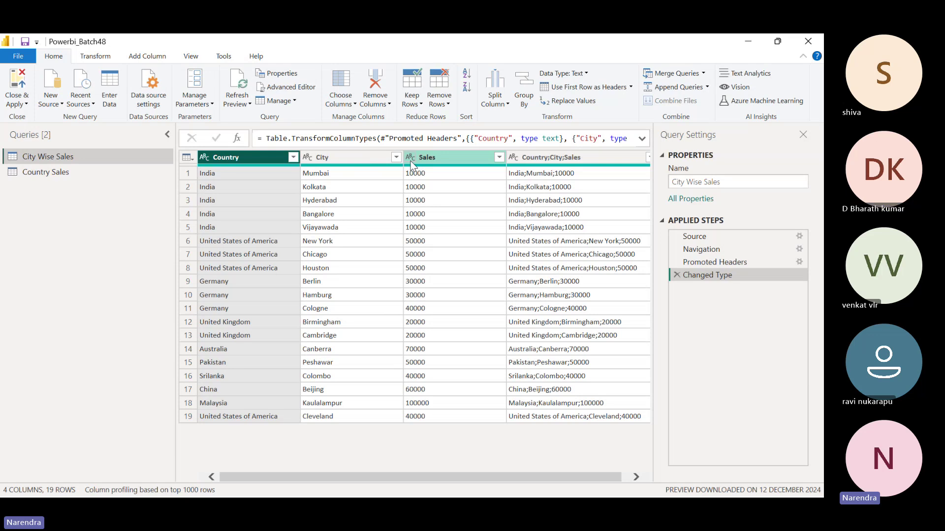
Change the Sales column's type to Whole Number, replacing the existing conversion step
{"action": "left_click", "coordinate": [411, 161]}
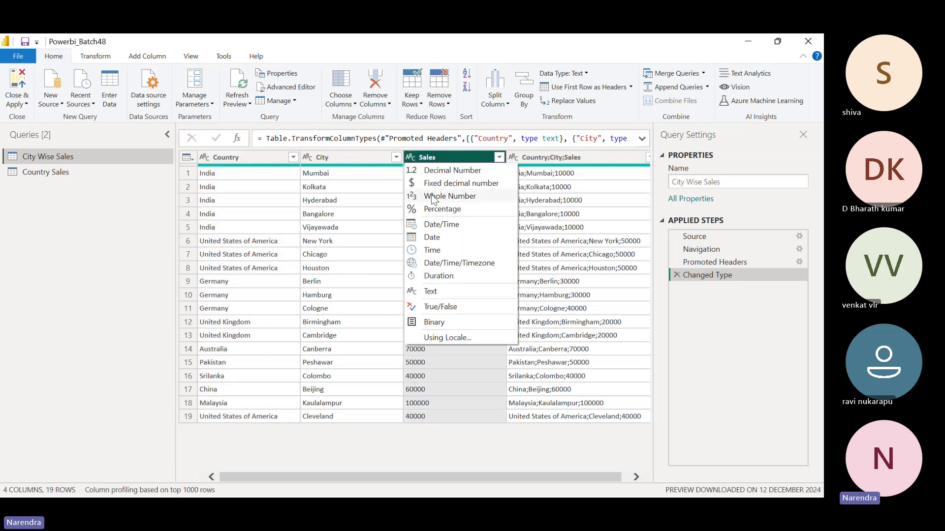
{"action": "left_click", "coordinate": [432, 196]}
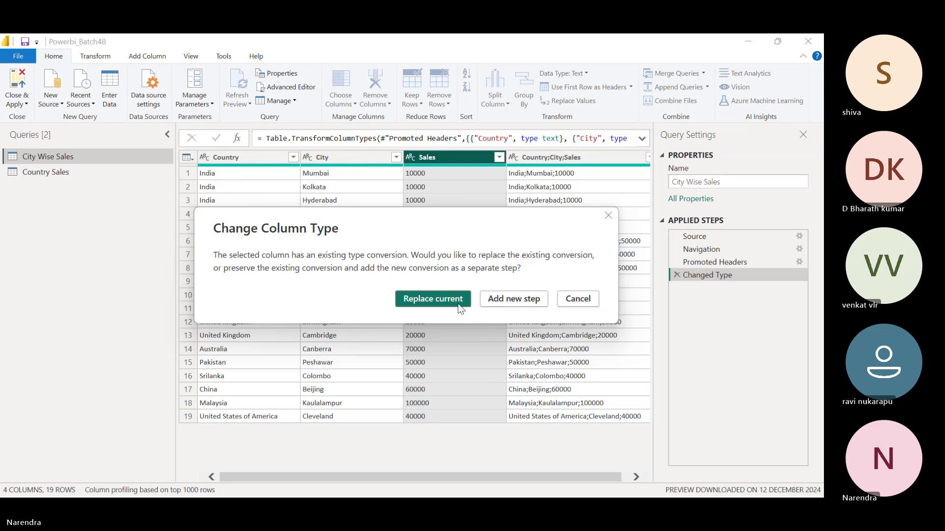
{"action": "left_click", "coordinate": [460, 306]}
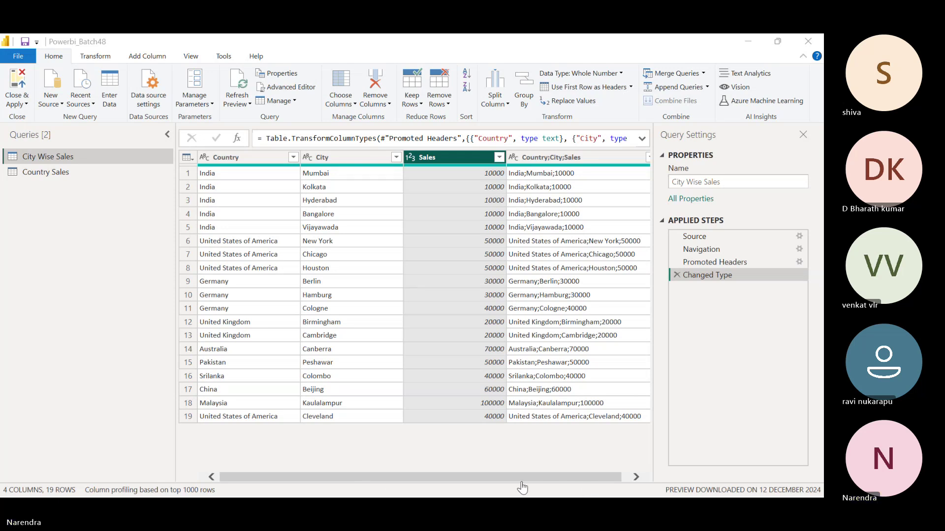
Check the Teams meeting participants list, then show the Country Sales query in Power Query Editor
{"action": "key", "text": "alt+Tab"}
{"action": "key", "text": "ctrl+shift+p"}
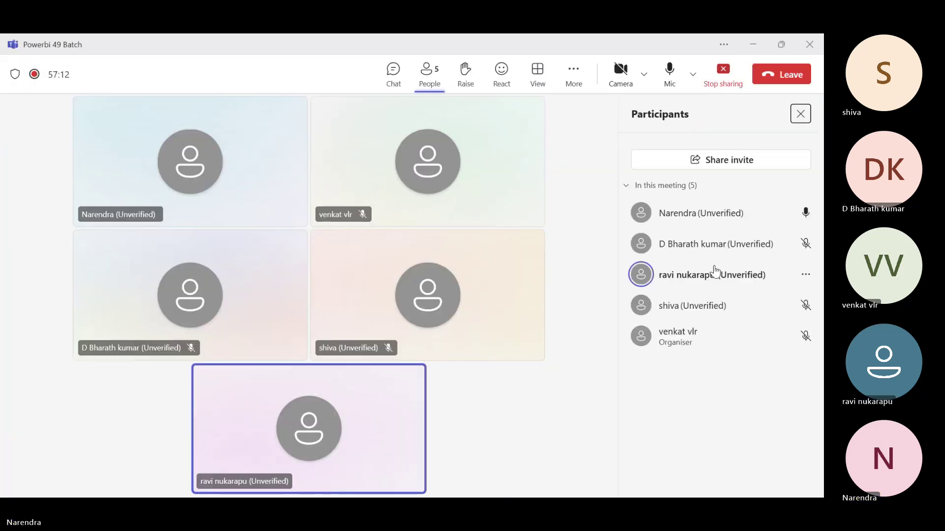
{"action": "left_click", "coordinate": [752, 45]}
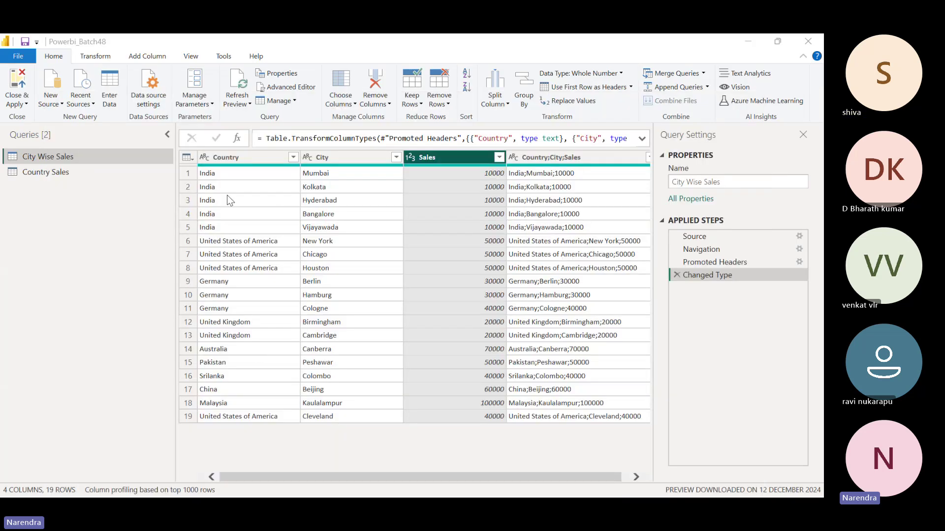
{"action": "left_click", "coordinate": [131, 173]}
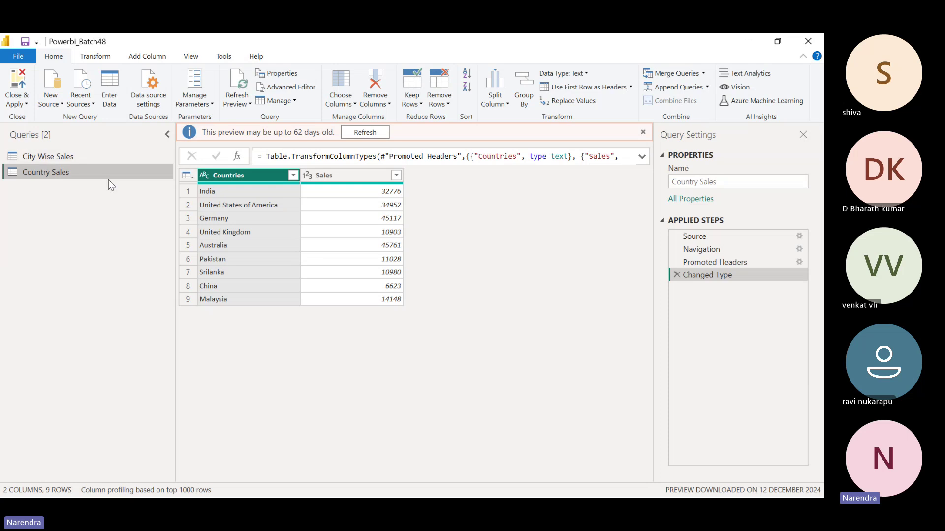
Select City Wise Sales to preview its 19 rows of countries, cities and sales
{"action": "left_click", "coordinate": [90, 160]}
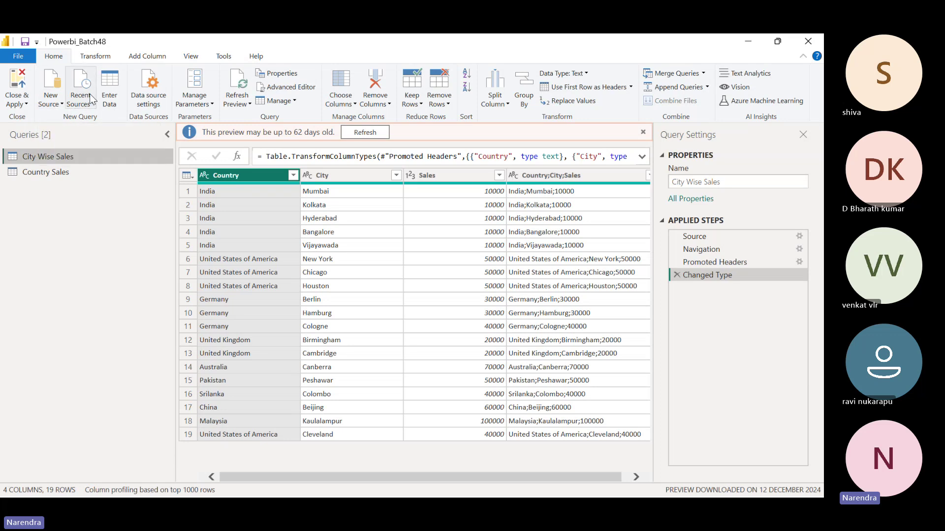
Open the full Get Data connector list via New Source > More and select Excel Workbook
{"action": "left_click", "coordinate": [57, 104]}
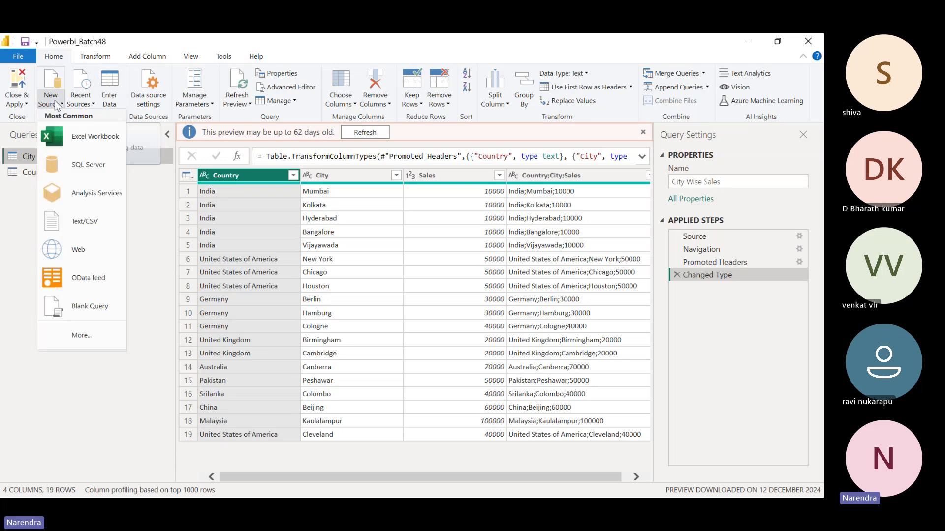
{"action": "left_click", "coordinate": [85, 336]}
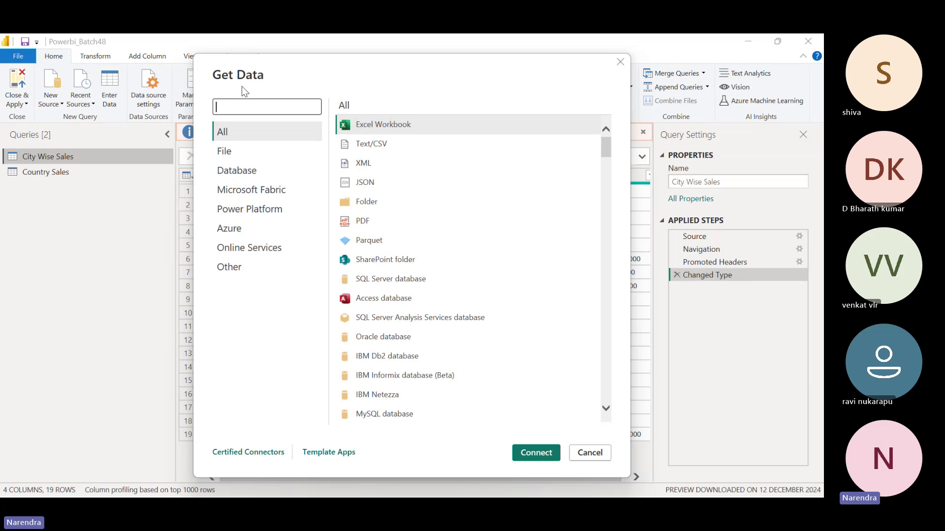
{"action": "left_click", "coordinate": [274, 104]}
{"action": "left_click", "coordinate": [609, 148]}
{"action": "left_click_drag", "start_coordinate": [608, 148], "coordinate": [625, 137]}
{"action": "left_click", "coordinate": [443, 128]}
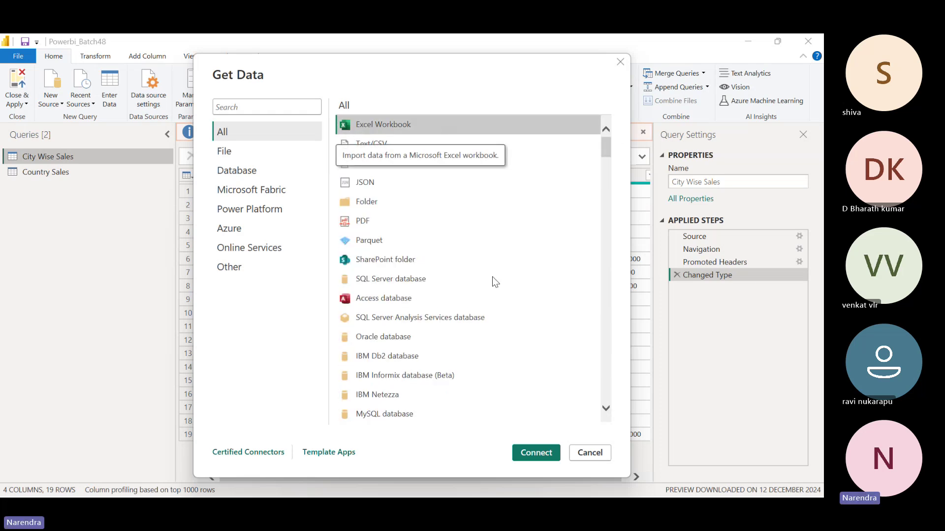
Connect to the Merge_Sample workbook so its five sheets appear in the Navigator
{"action": "left_click", "coordinate": [535, 453]}
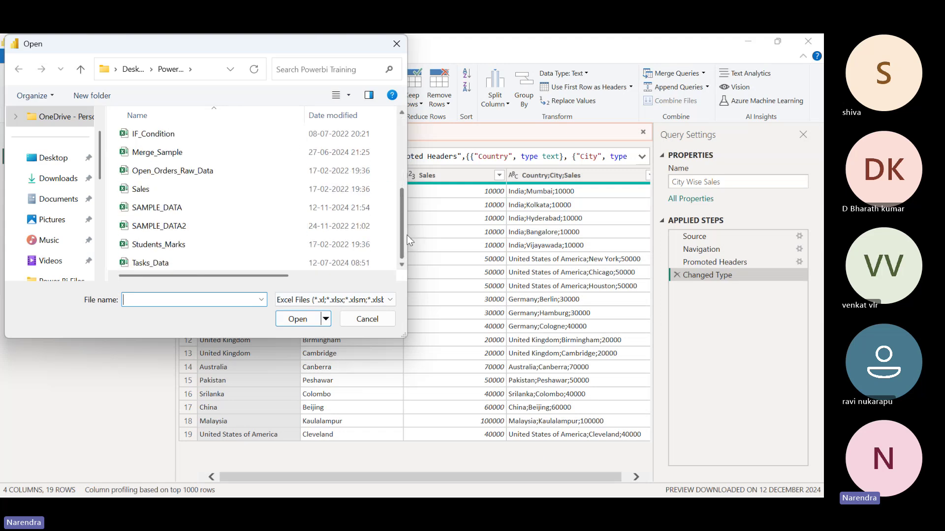
{"action": "left_click", "coordinate": [150, 152]}
{"action": "left_click", "coordinate": [292, 320]}
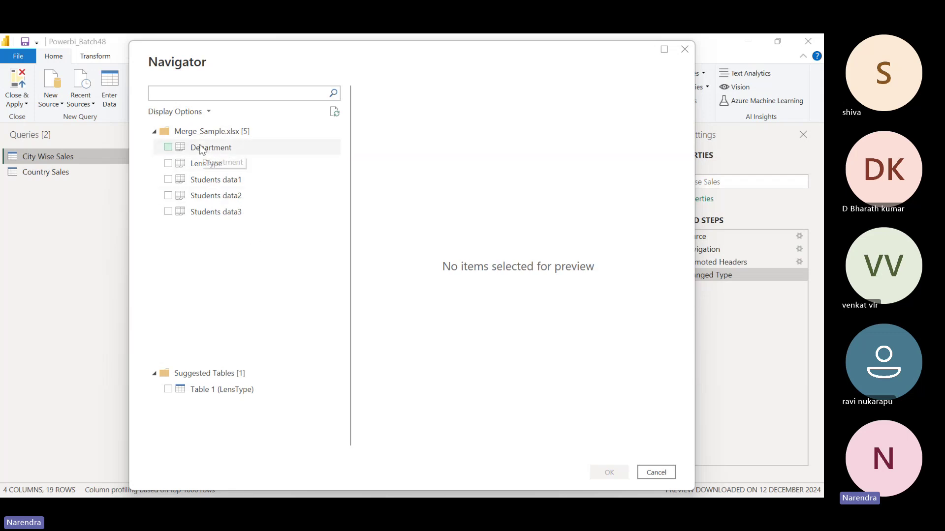
Tick Department, LensType and Students data1, data2, data3, and load them as queries
{"action": "left_click", "coordinate": [168, 148]}
{"action": "left_click", "coordinate": [169, 164]}
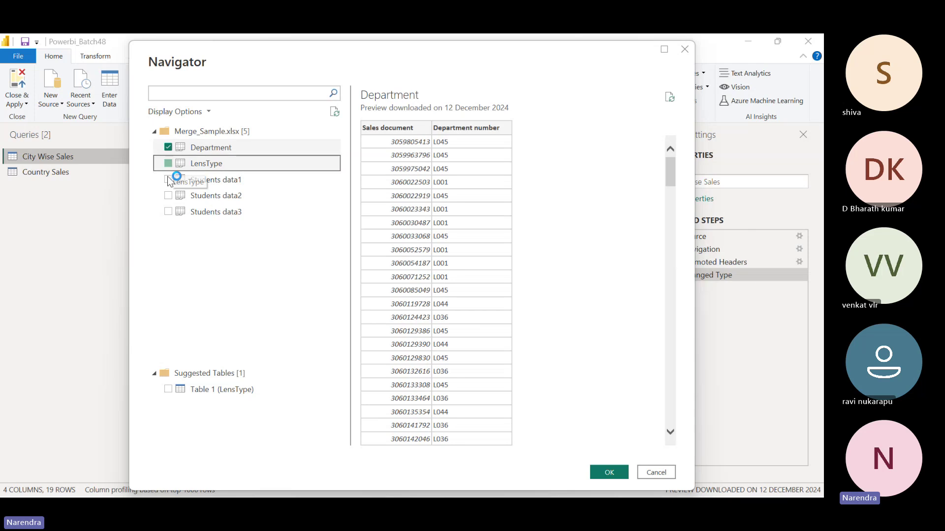
{"action": "left_click", "coordinate": [169, 180]}
{"action": "left_click", "coordinate": [168, 196]}
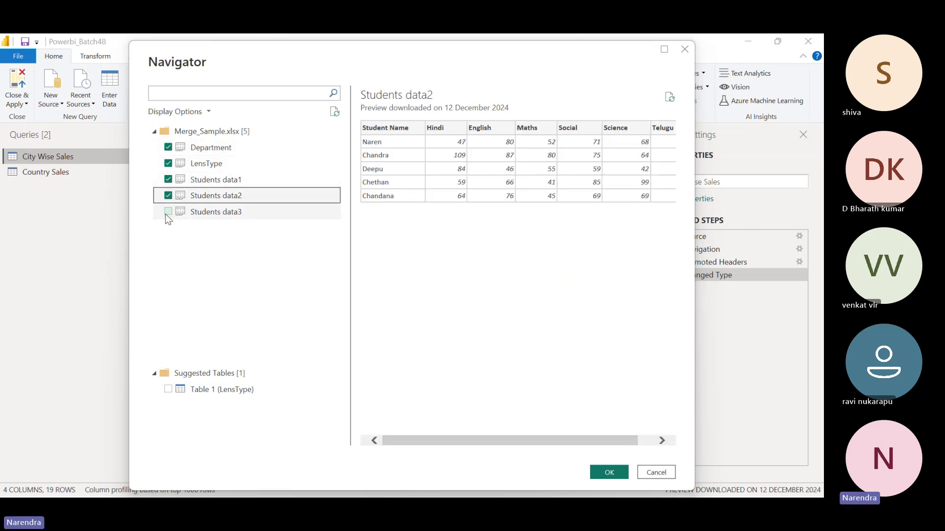
{"action": "left_click", "coordinate": [168, 212]}
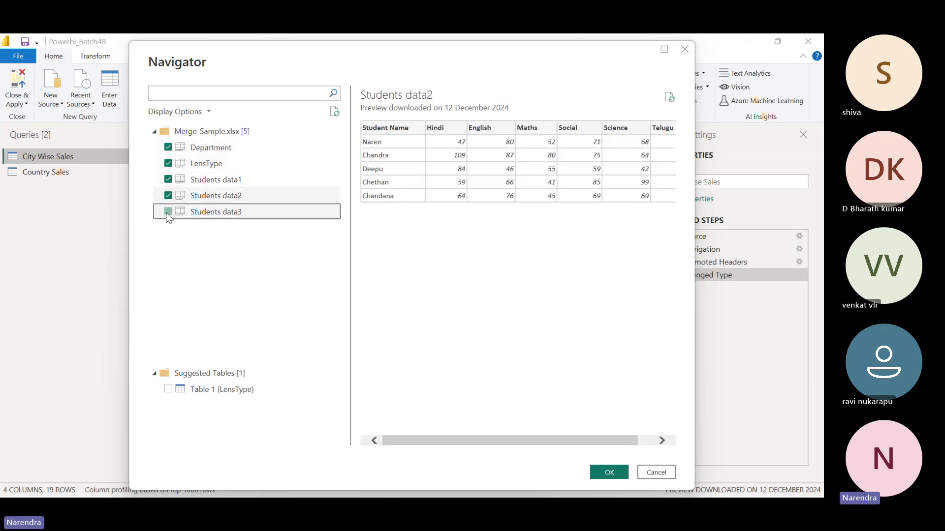
{"action": "left_click", "coordinate": [614, 476]}
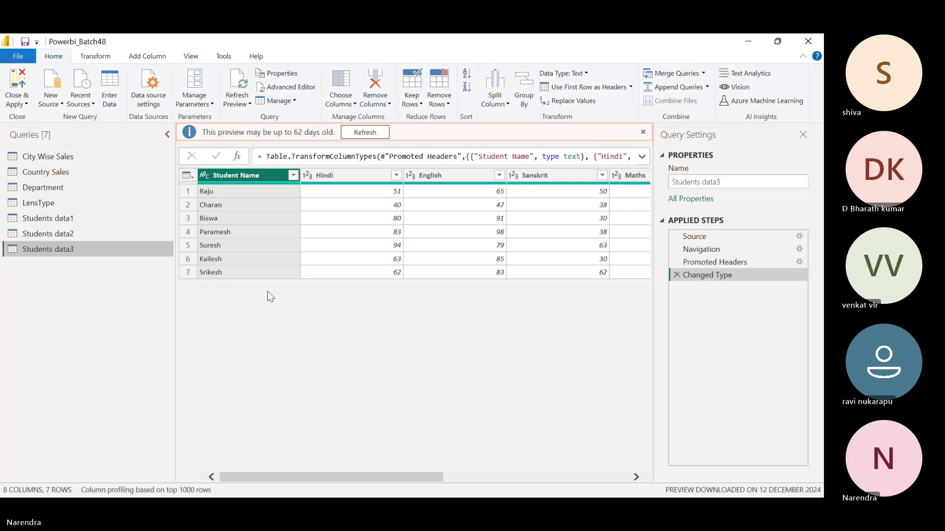
Dismiss the Recent Sources list and display the Students data2 query's five rows
{"action": "left_click", "coordinate": [85, 104]}
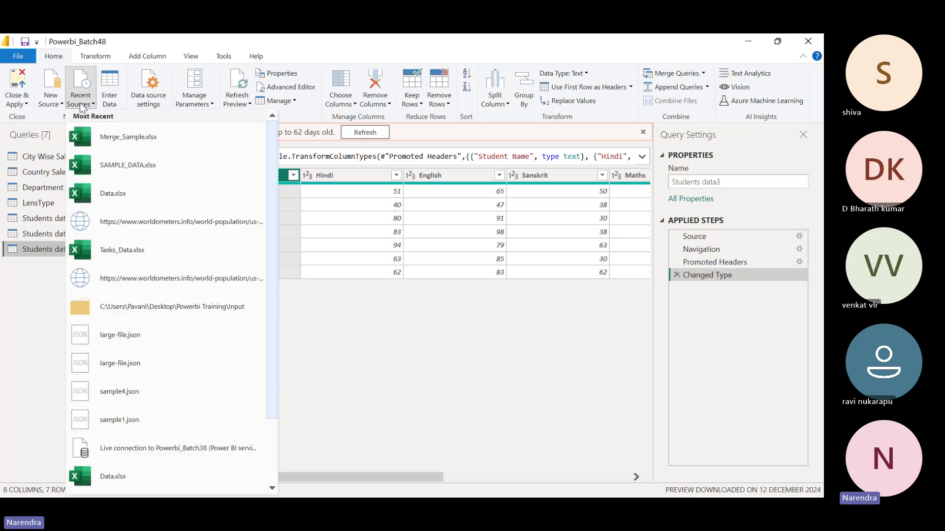
{"action": "left_click", "coordinate": [526, 377]}
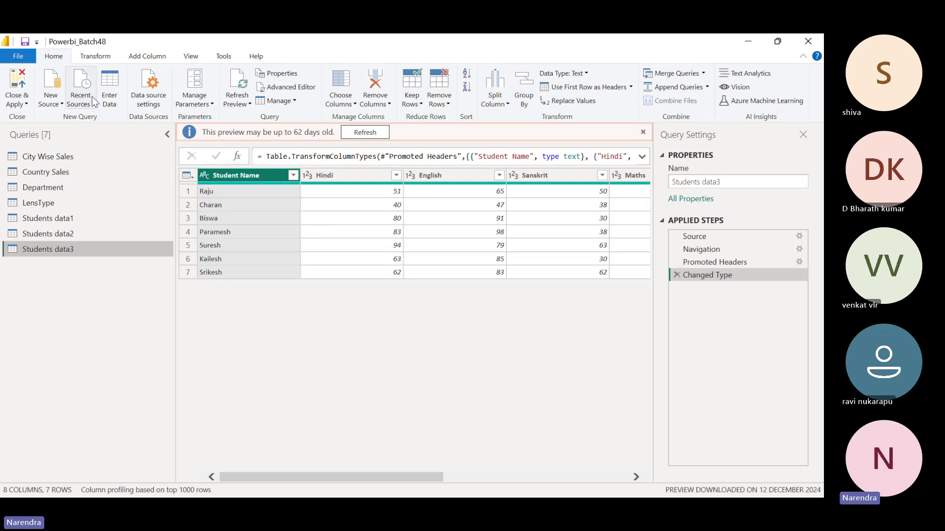
{"action": "left_click", "coordinate": [73, 230]}
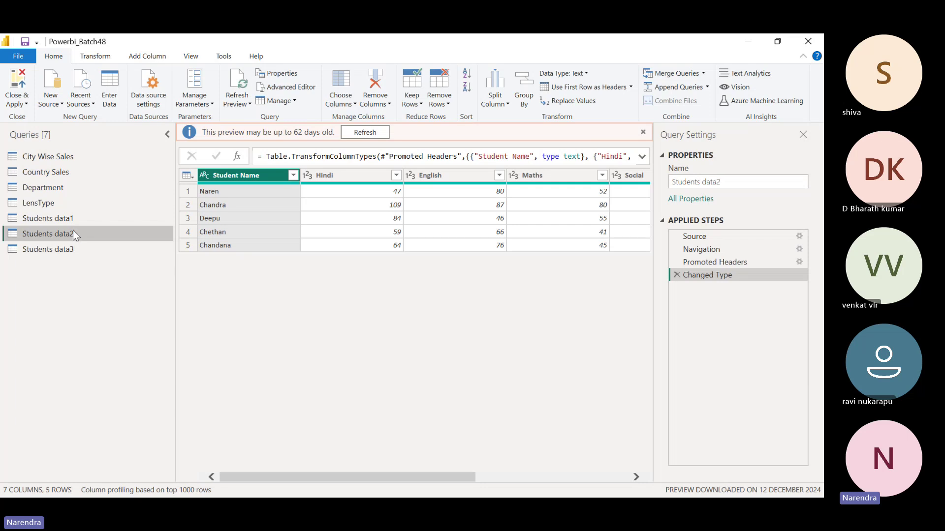
Delete the Students data2 query after confirming, then view Students data1's three rows
{"action": "right_click", "coordinate": [72, 234]}
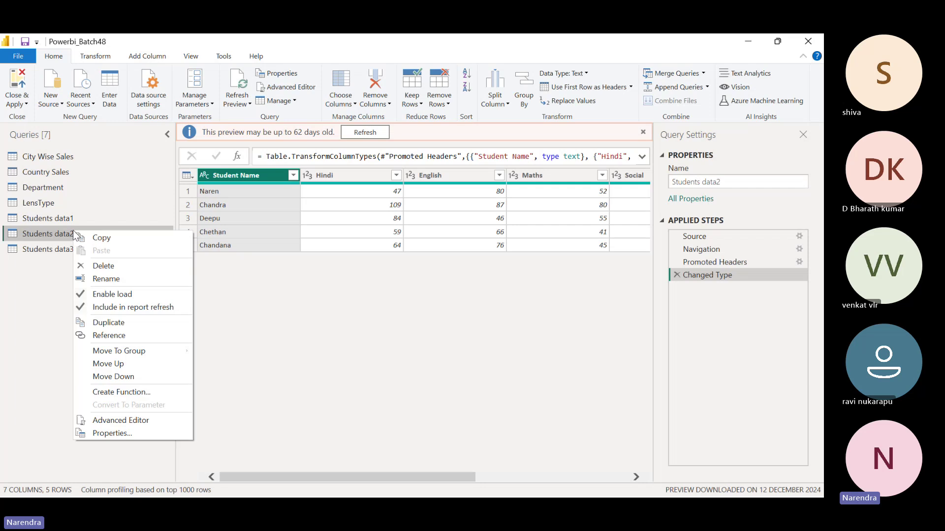
{"action": "left_click", "coordinate": [106, 269]}
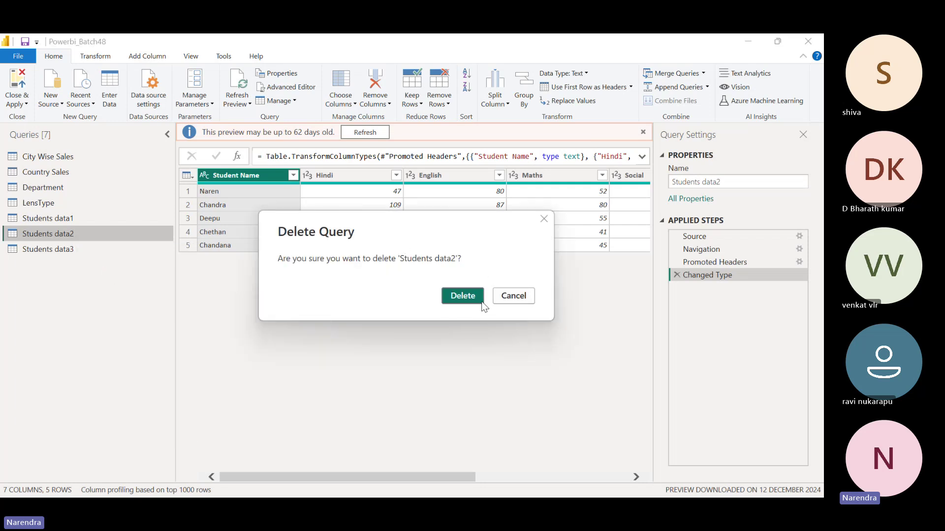
{"action": "left_click", "coordinate": [472, 297]}
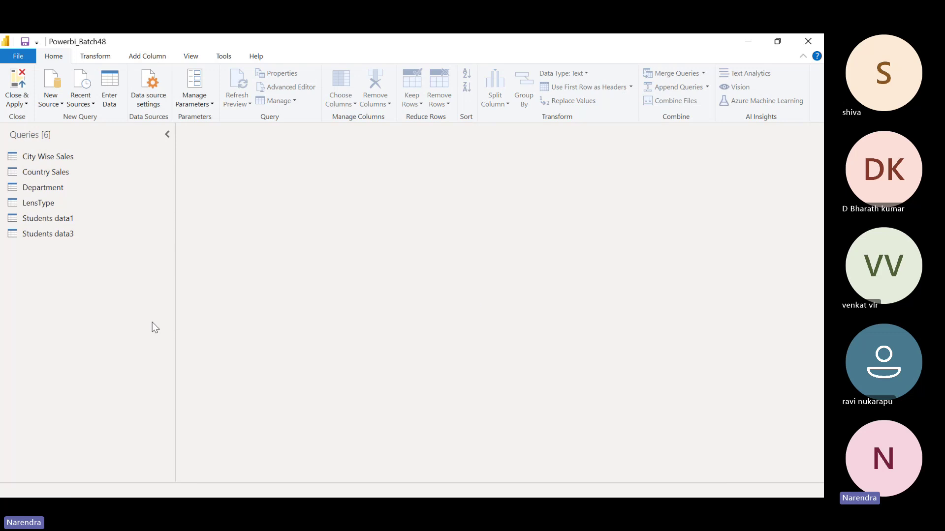
{"action": "left_click", "coordinate": [61, 218]}
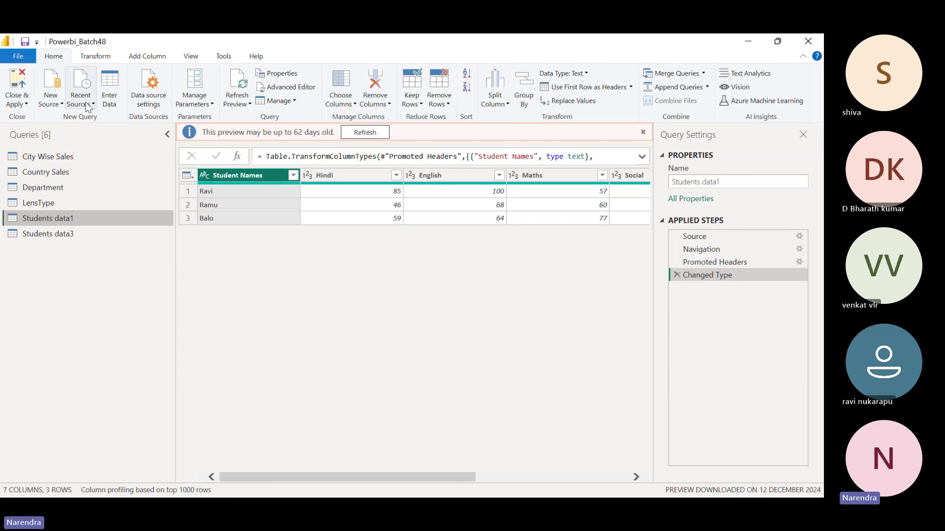
Re-import Students data2 from Merge_Sample.xlsx via Recent Sources, then show the Windows desktop
{"action": "left_click", "coordinate": [88, 104]}
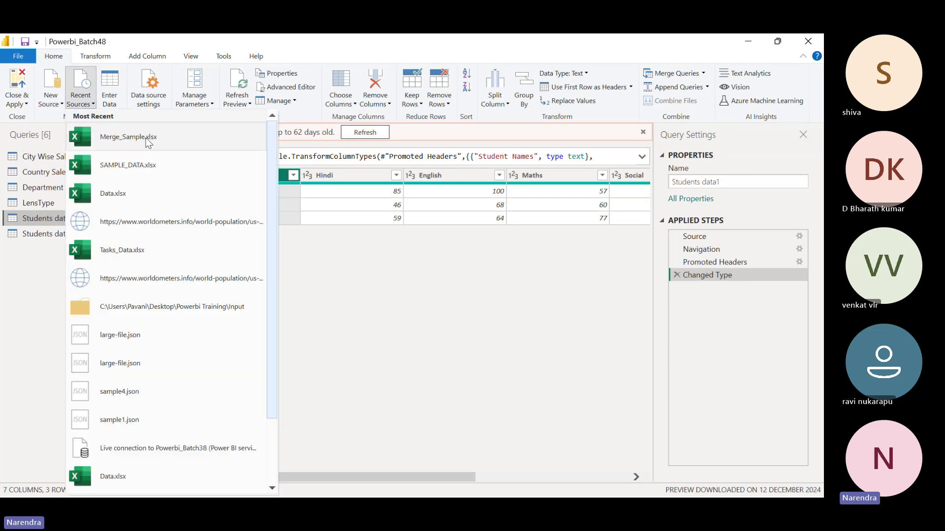
{"action": "left_click", "coordinate": [148, 140]}
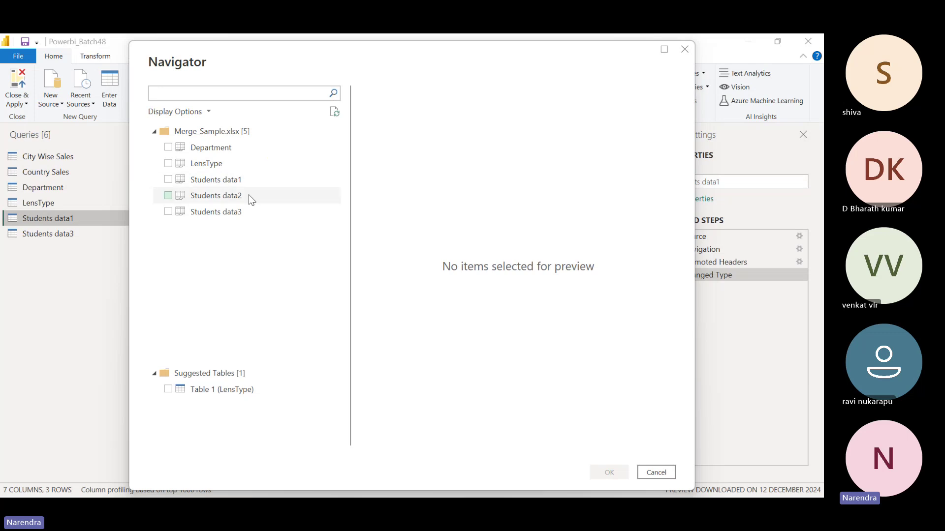
{"action": "left_click", "coordinate": [228, 197]}
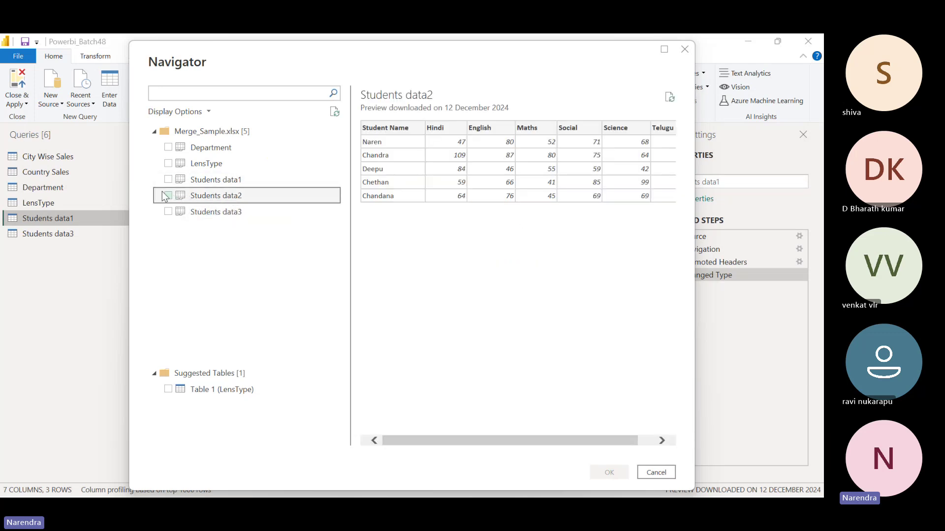
{"action": "left_click", "coordinate": [168, 196]}
{"action": "left_click", "coordinate": [609, 472]}
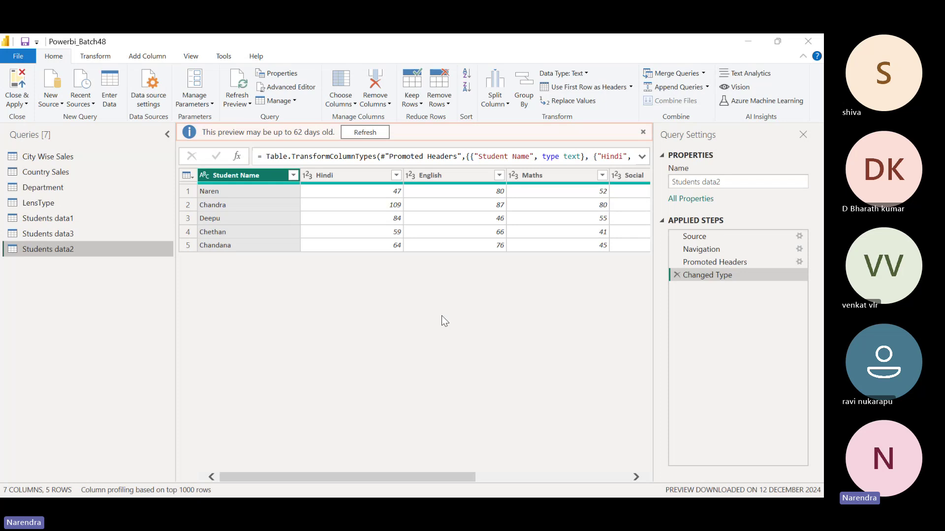
{"action": "key", "text": "super+d"}
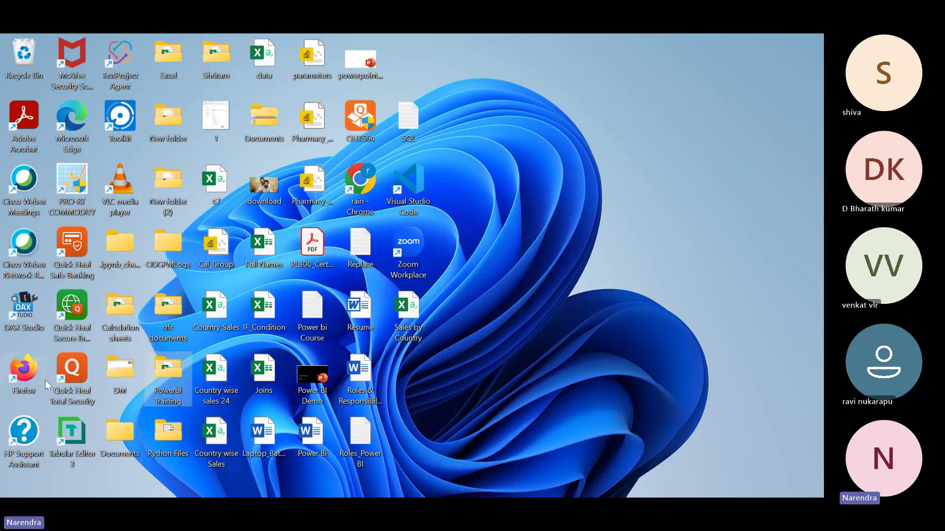
Launch Firefox from its desktop shortcut to get a New Tab page
{"action": "double_click", "coordinate": [24, 374]}
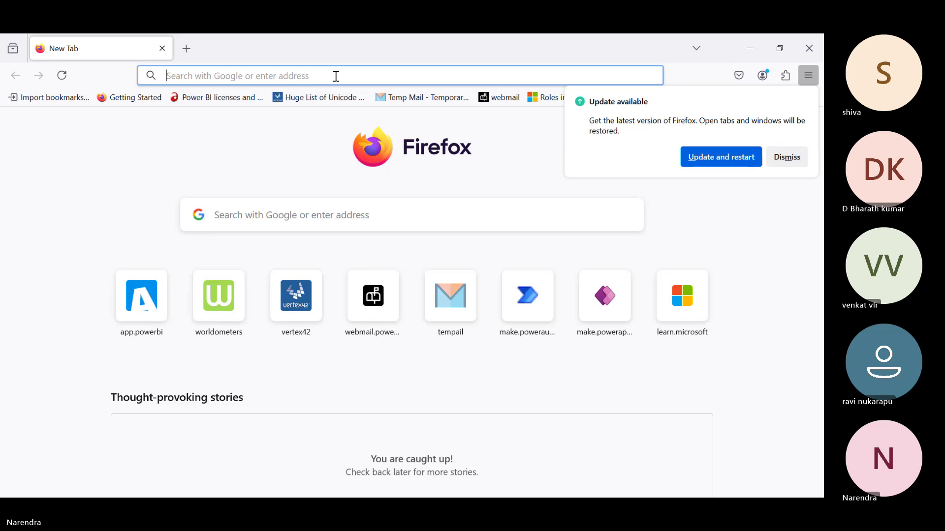
Open the Worldometers United States population page and dismiss the Firefox update notice
{"action": "left_click", "coordinate": [337, 76]}
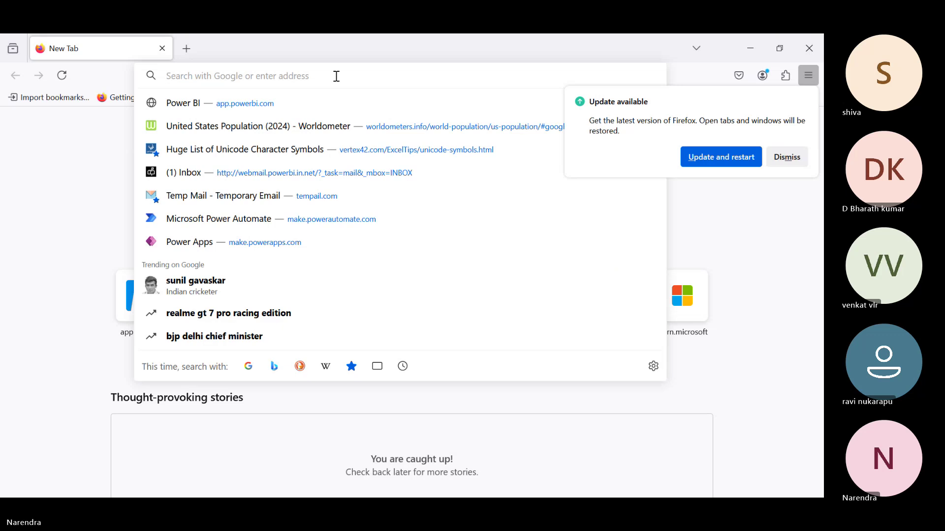
{"action": "left_click", "coordinate": [346, 125]}
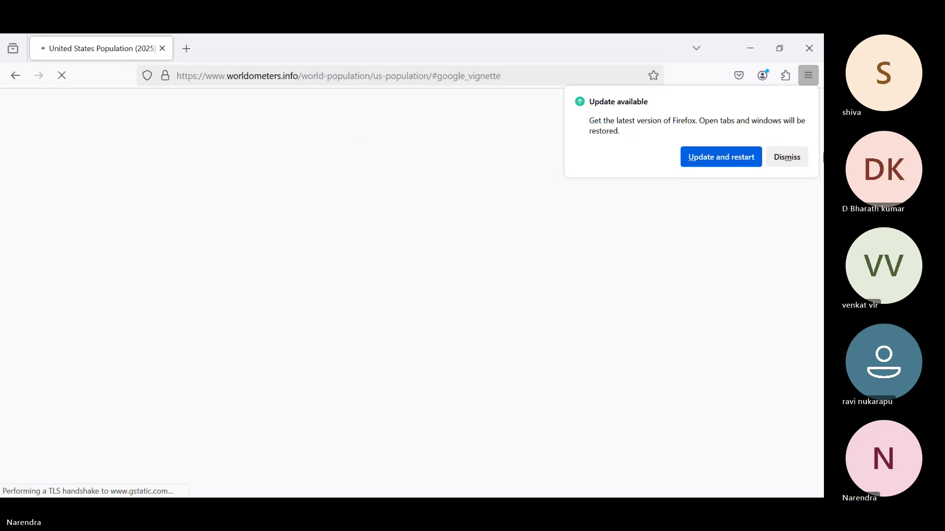
{"action": "left_click", "coordinate": [787, 157]}
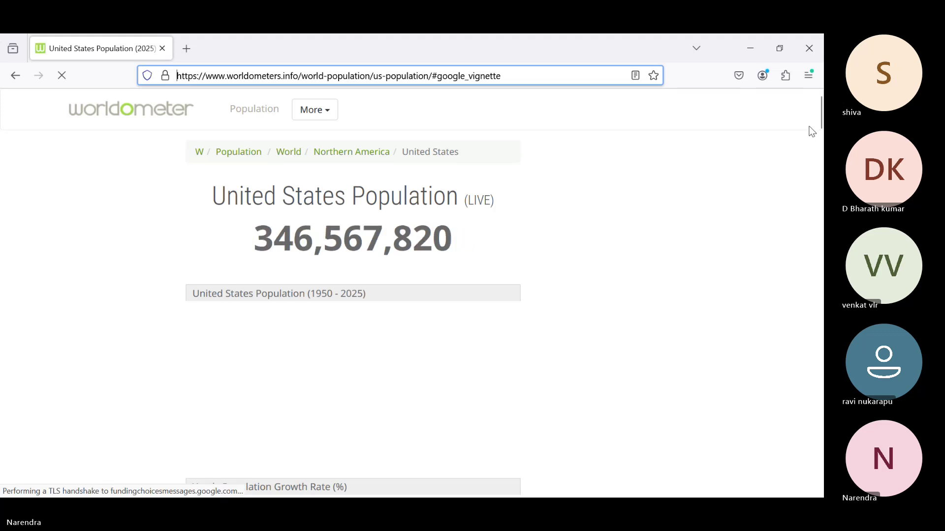
Select the whole US population table and highlight the page's web address
{"action": "left_click_drag", "start_coordinate": [820, 124], "coordinate": [820, 181]}
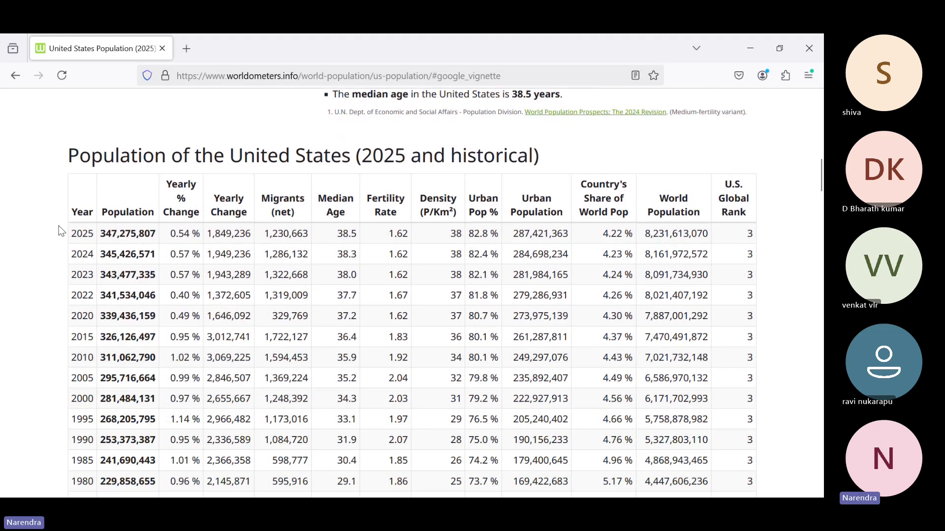
{"action": "left_click_drag", "start_coordinate": [72, 212], "coordinate": [762, 237]}
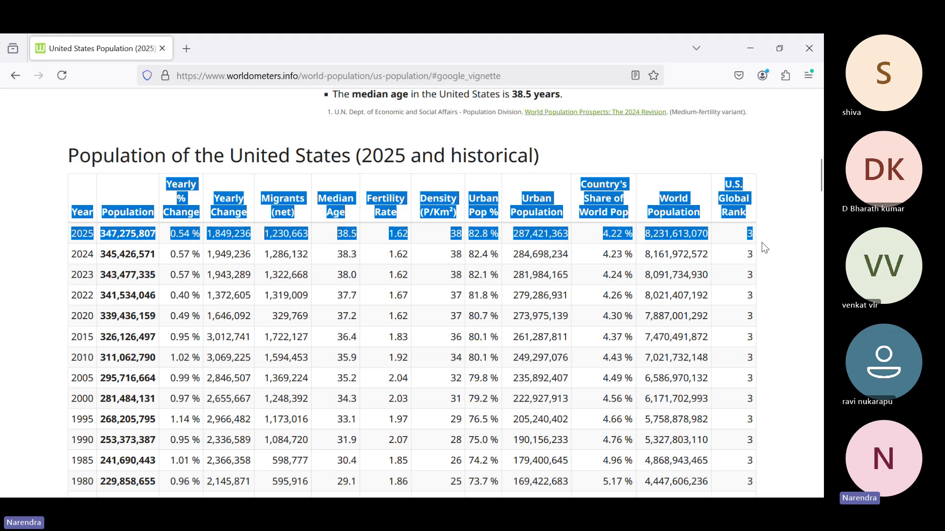
{"action": "left_click", "coordinate": [777, 255]}
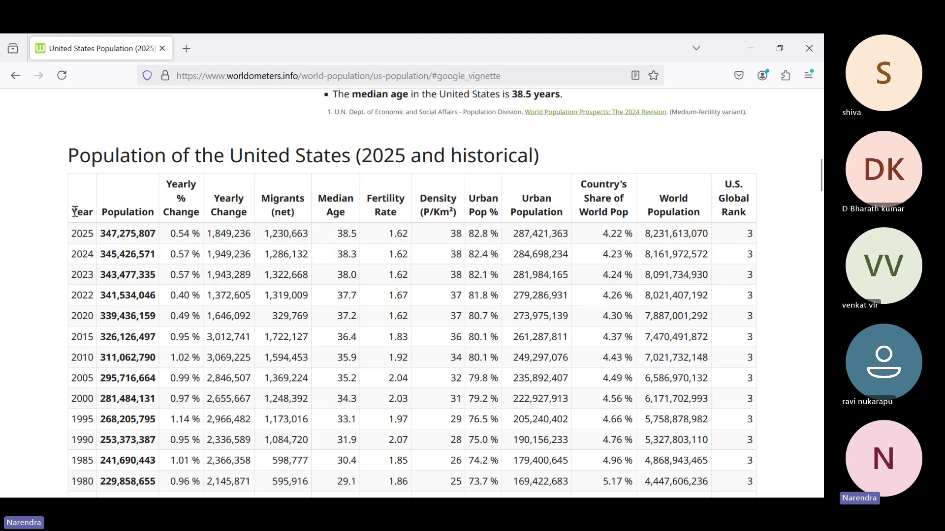
{"action": "left_click_drag", "start_coordinate": [75, 212], "coordinate": [759, 443]}
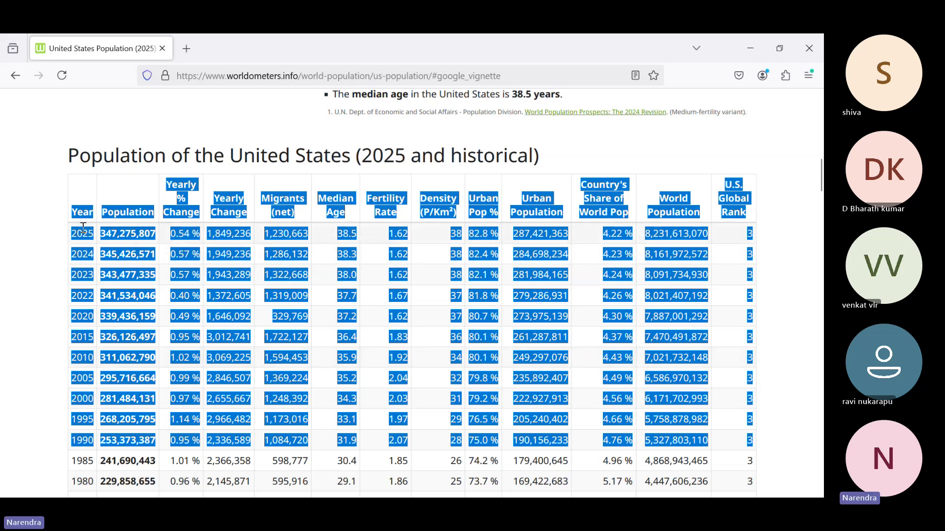
{"action": "left_click_drag", "start_coordinate": [72, 213], "coordinate": [756, 494]}
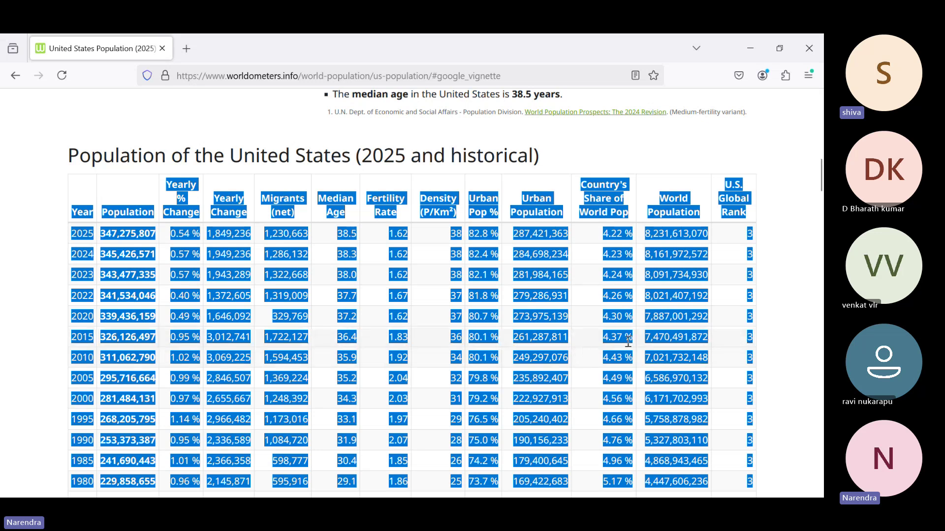
{"action": "left_click", "coordinate": [523, 74]}
{"action": "key", "text": "ctrl+c"}
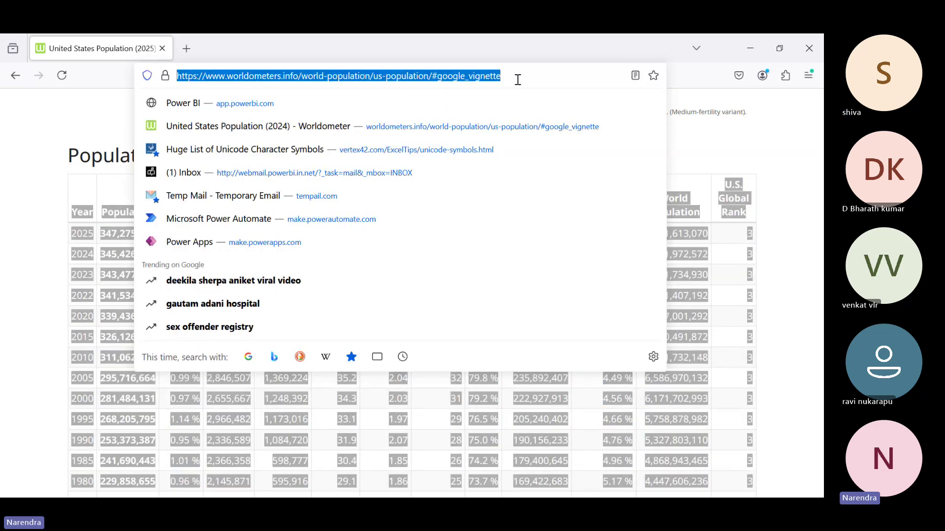
Switch back to Power BI's Power Query Editor and bring up the New Source list
{"action": "key", "text": "alt+Tab"}
{"action": "key", "text": "Tab"}
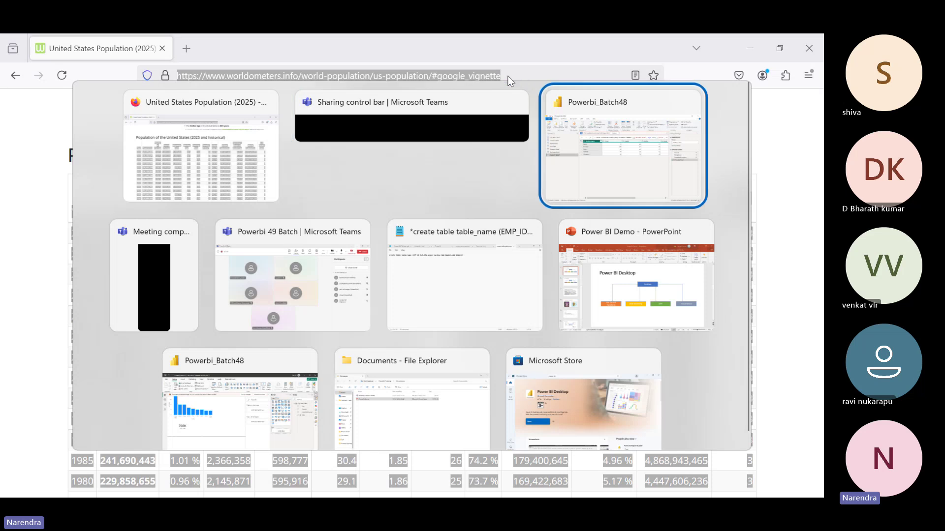
{"action": "left_click", "coordinate": [55, 101]}
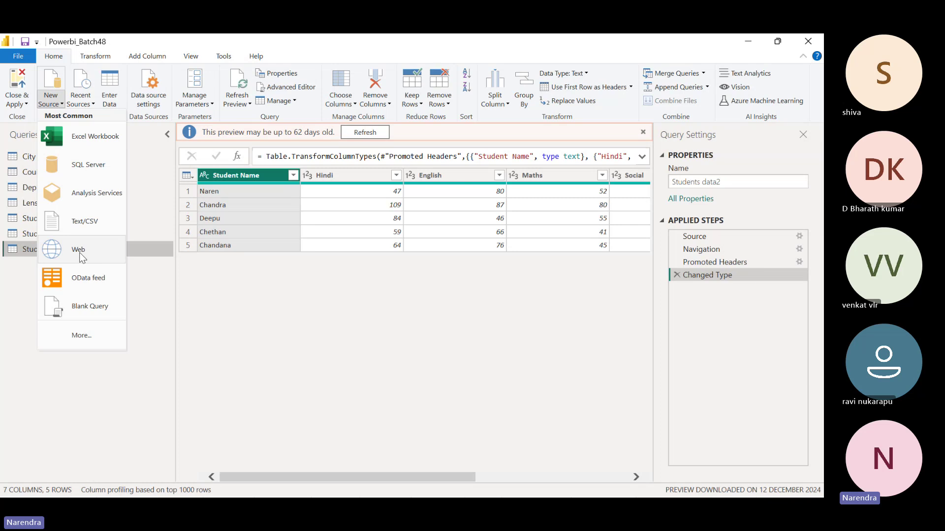
Connect to the pasted Worldometers US population URL as a Web source
{"action": "left_click", "coordinate": [80, 255]}
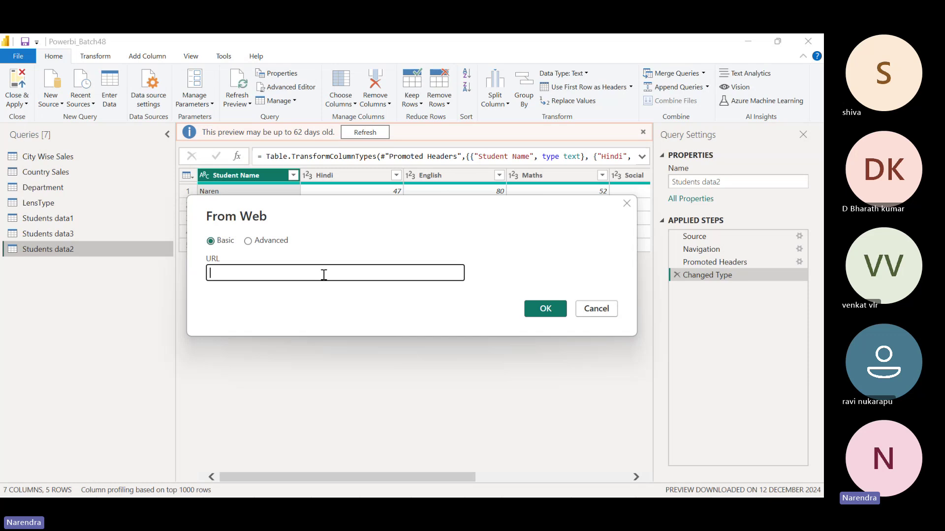
{"action": "key", "text": "ctrl+v"}
{"action": "left_click", "coordinate": [546, 309]}
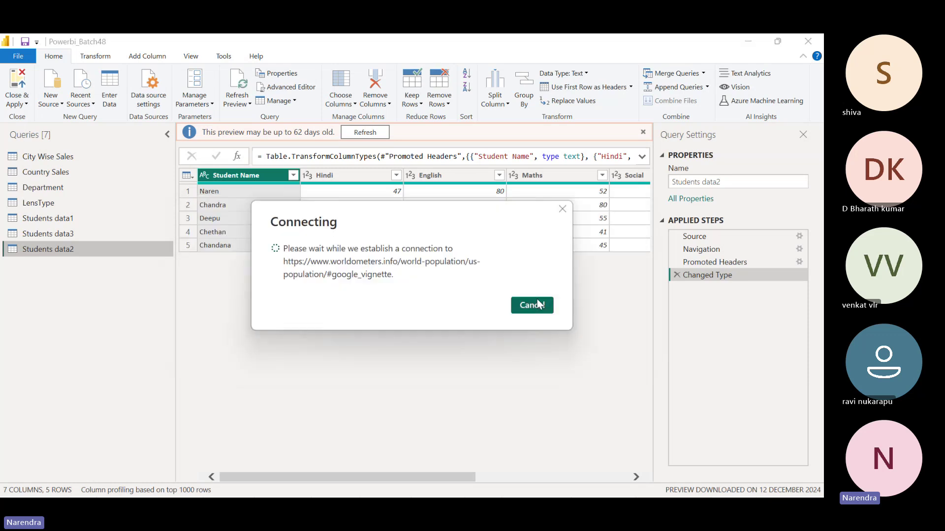
{"action": "left_click", "coordinate": [537, 302]}
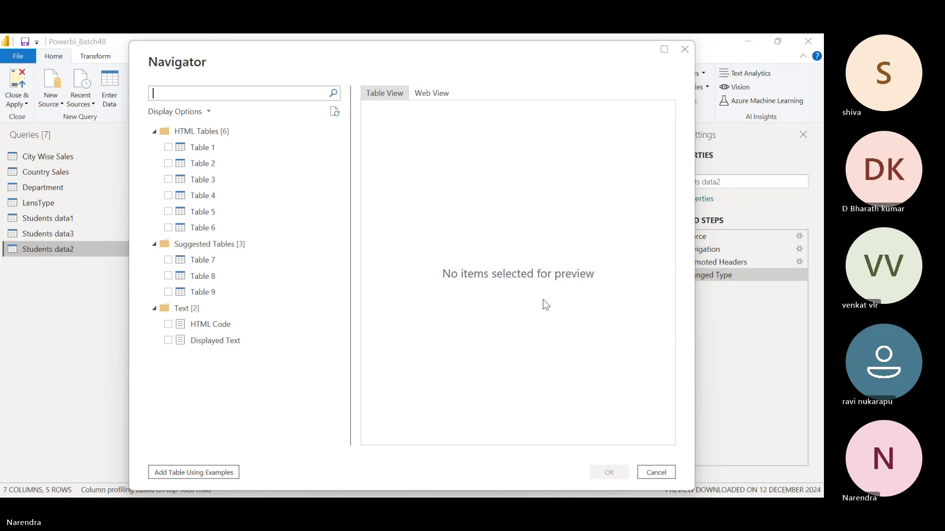
Preview Tables 1 through 4, finding population by year 1955–2025 in Table 4
{"action": "left_click", "coordinate": [212, 147]}
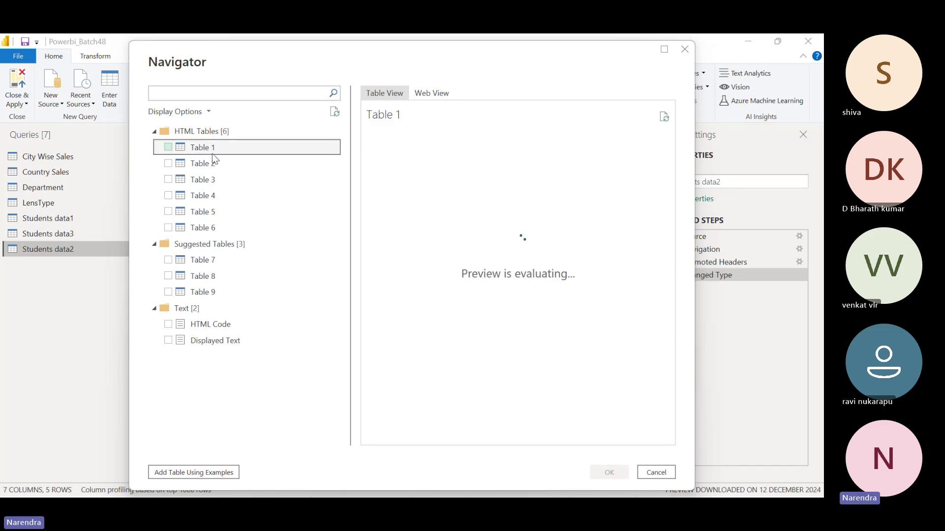
{"action": "left_click", "coordinate": [213, 163]}
{"action": "left_click", "coordinate": [218, 181]}
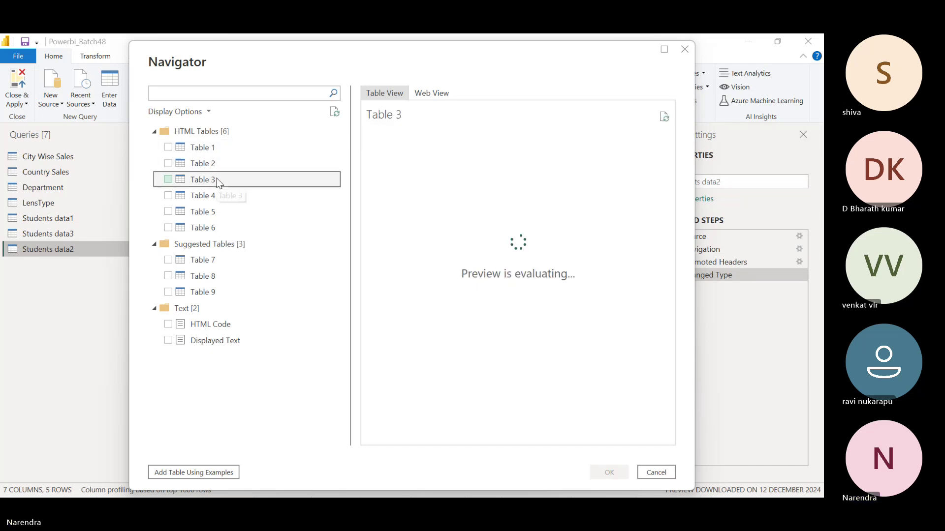
{"action": "left_click", "coordinate": [214, 197]}
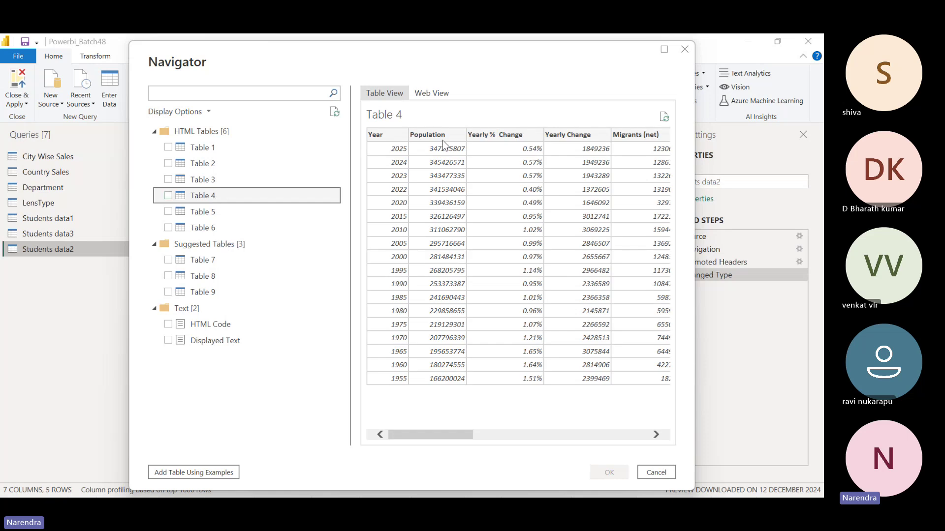
{"action": "left_click_drag", "start_coordinate": [458, 435], "coordinate": [408, 434]}
{"action": "key", "text": "alt+Tab"}
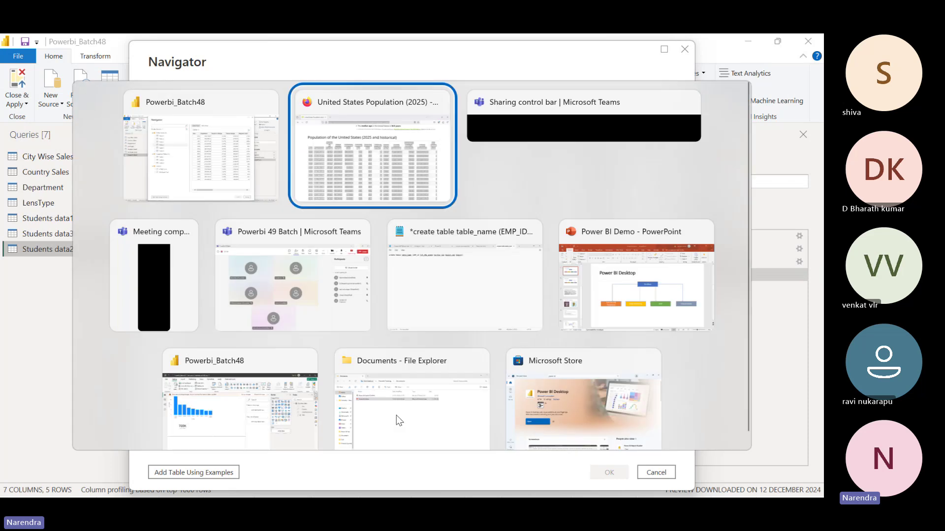
{"action": "key", "text": "Escape"}
{"action": "key", "text": "alt+Tab"}
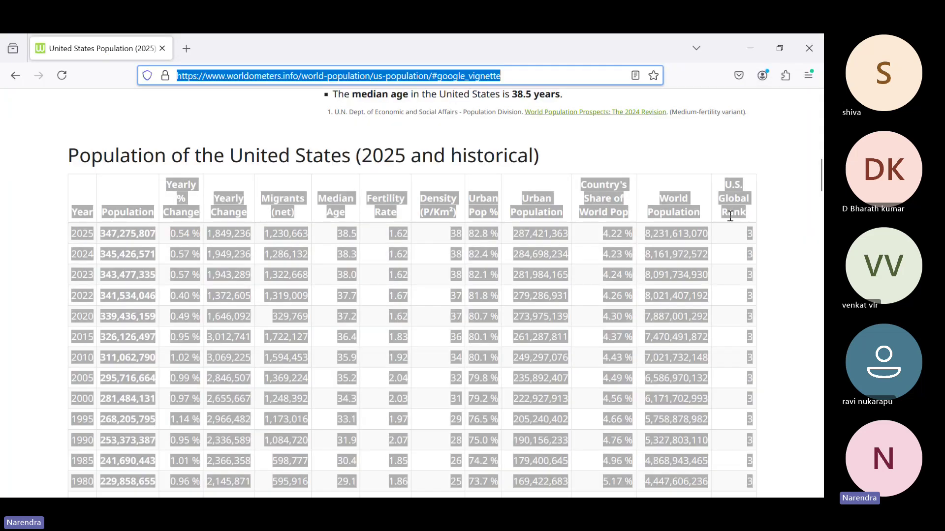
{"action": "key", "text": "alt+Tab"}
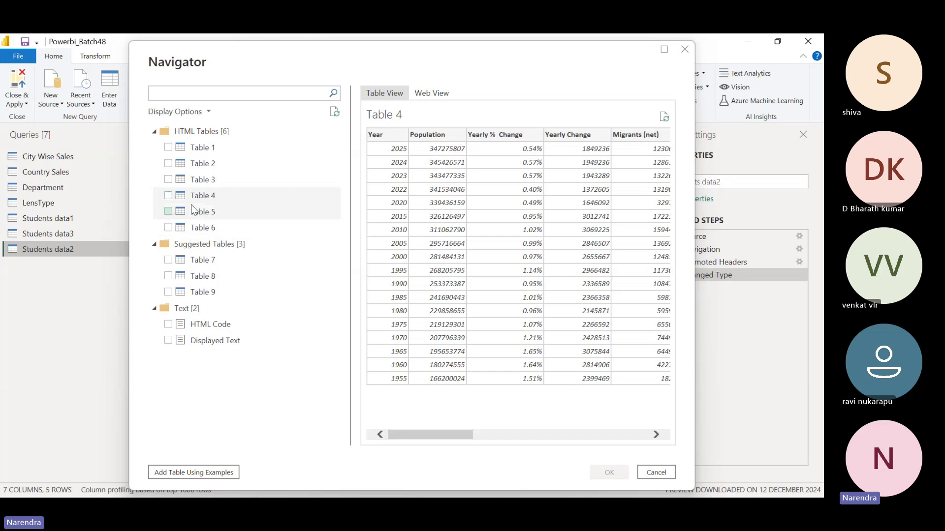
Check Table 4 in the Navigator and load it into the query editor
{"action": "left_click", "coordinate": [169, 195]}
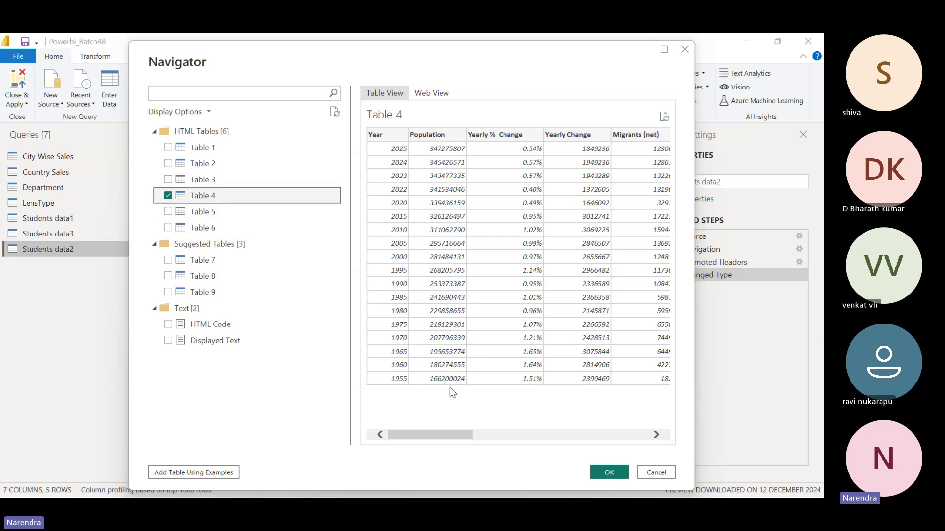
{"action": "left_click", "coordinate": [609, 472]}
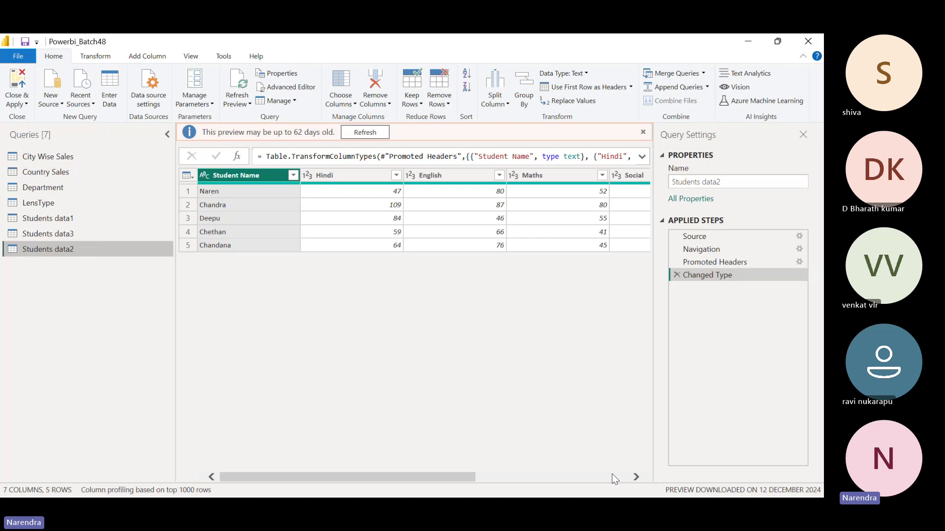
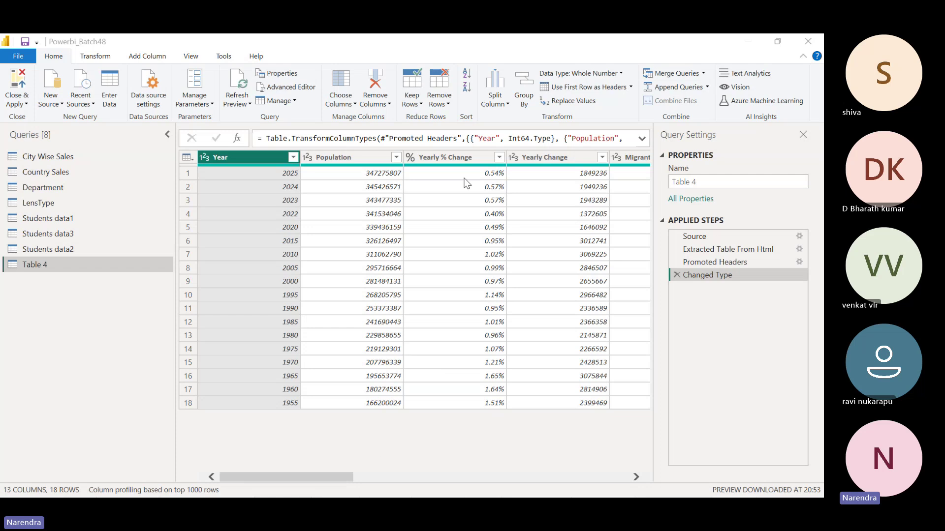
Check the data types of Table 4's Yearly % Change and Median Age columns
{"action": "left_click", "coordinate": [455, 157]}
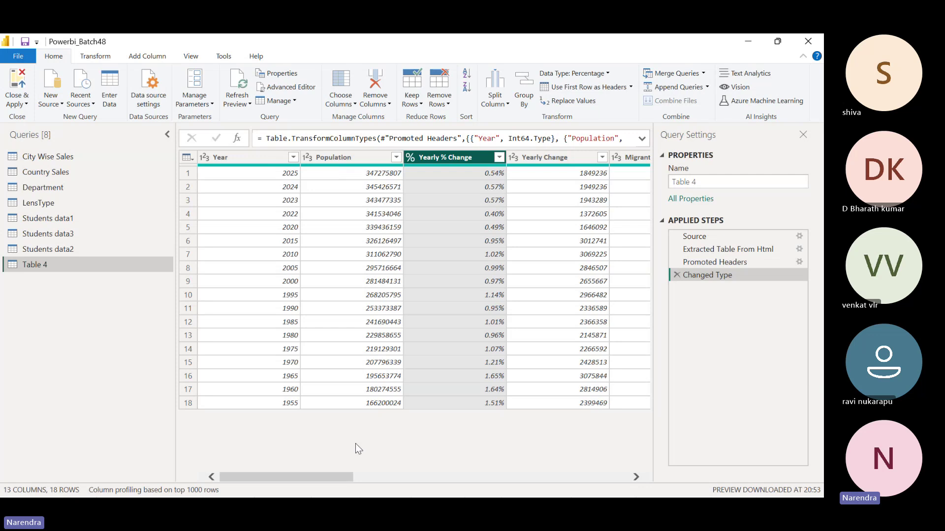
{"action": "left_click_drag", "start_coordinate": [342, 477], "coordinate": [418, 482]}
{"action": "left_click", "coordinate": [507, 163]}
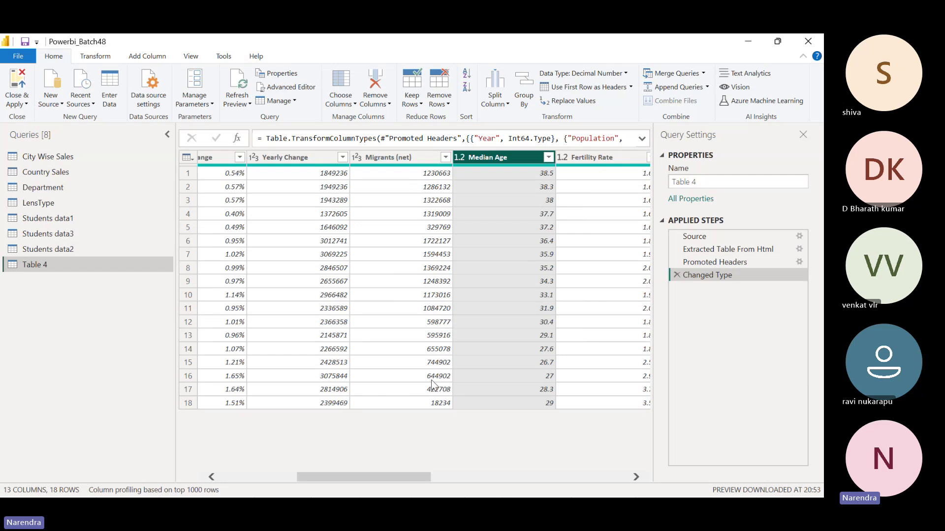
{"action": "left_click_drag", "start_coordinate": [401, 475], "coordinate": [583, 474]}
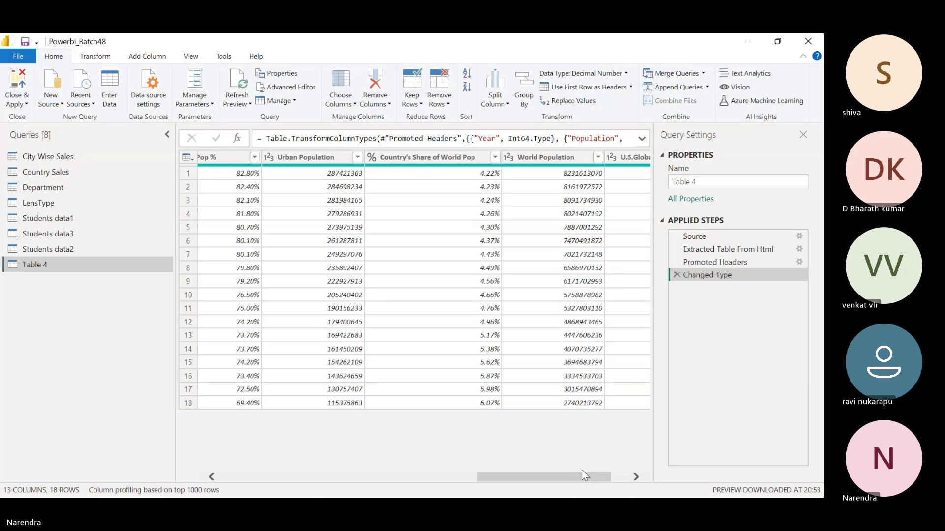
{"action": "left_click_drag", "start_coordinate": [562, 480], "coordinate": [306, 479]}
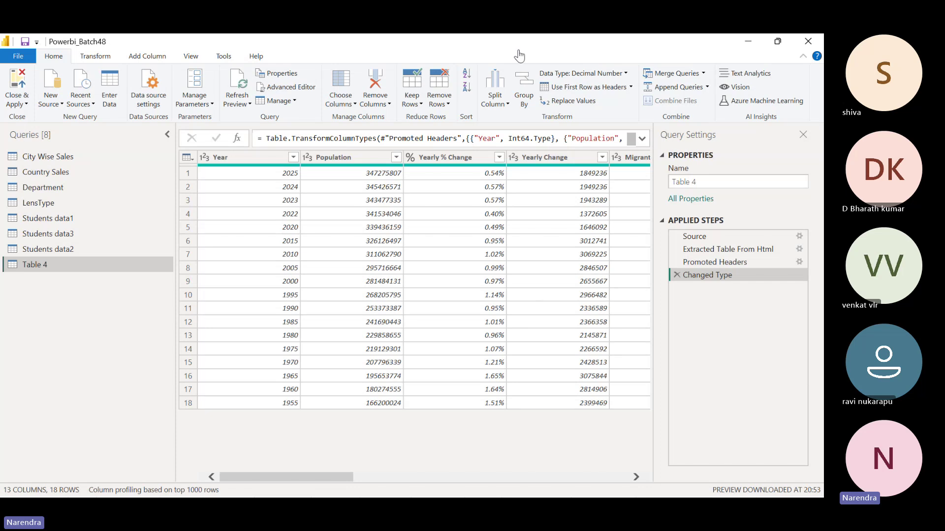
Switch to the Teams meeting and bring Power Query Editor with Table 4 back up
{"action": "key", "text": "alt+Tab"}
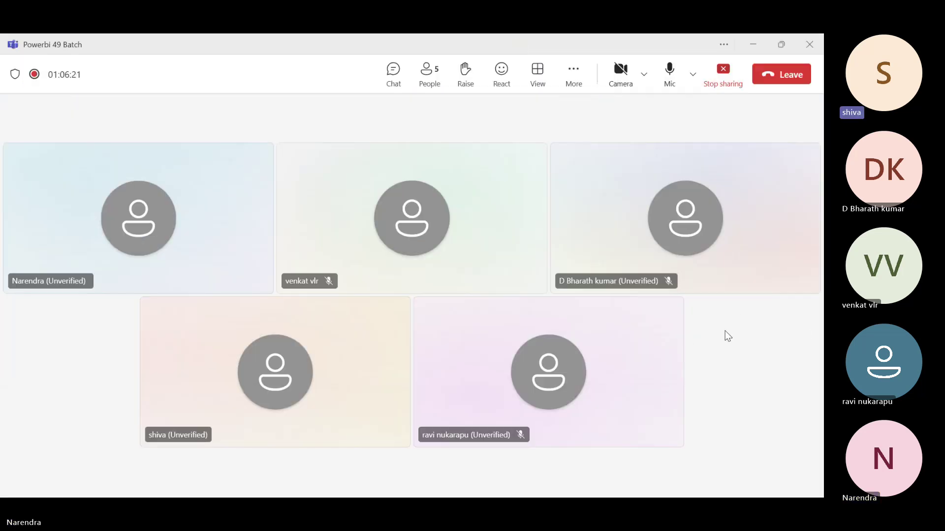
{"action": "left_click", "coordinate": [753, 48]}
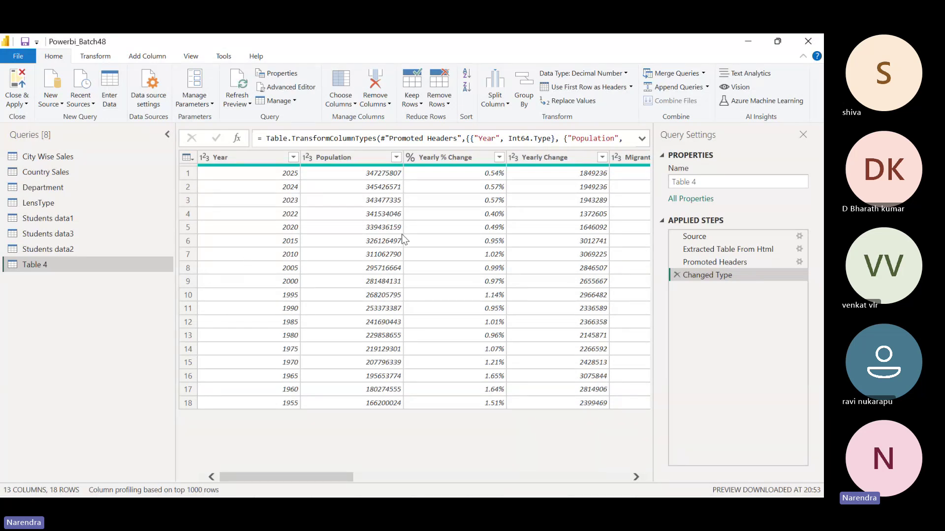
Start a new manually entered table named 'Table Names'
{"action": "left_click", "coordinate": [113, 81]}
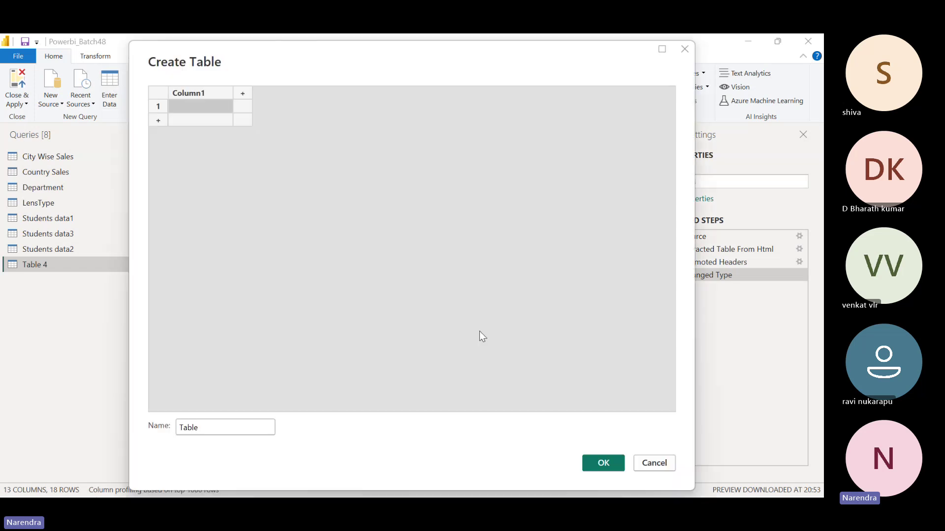
{"action": "left_click", "coordinate": [218, 433]}
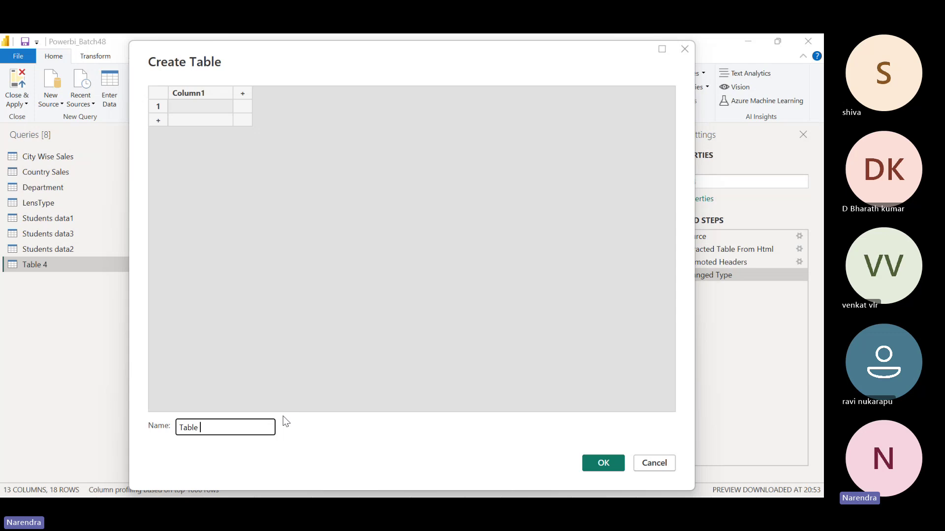
{"action": "type", "text": "Names"}
Add columns until the grid has seven columns
{"action": "left_click", "coordinate": [243, 93]}
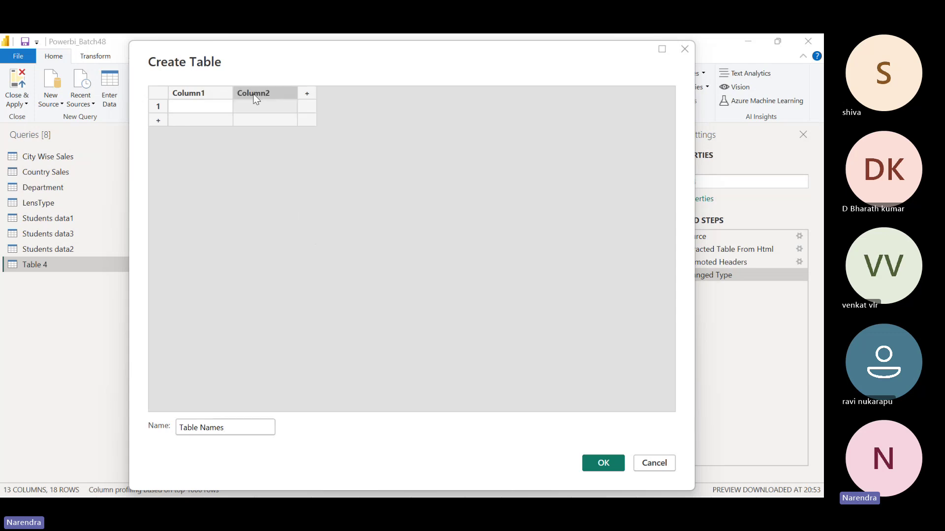
{"action": "left_click", "coordinate": [311, 96]}
{"action": "left_click", "coordinate": [372, 94]}
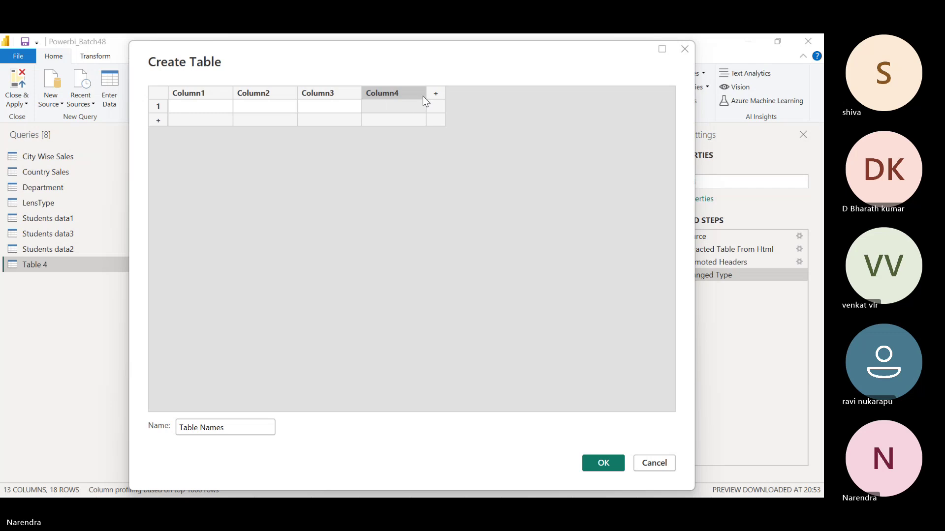
{"action": "left_click", "coordinate": [432, 95]}
{"action": "left_click", "coordinate": [501, 95]}
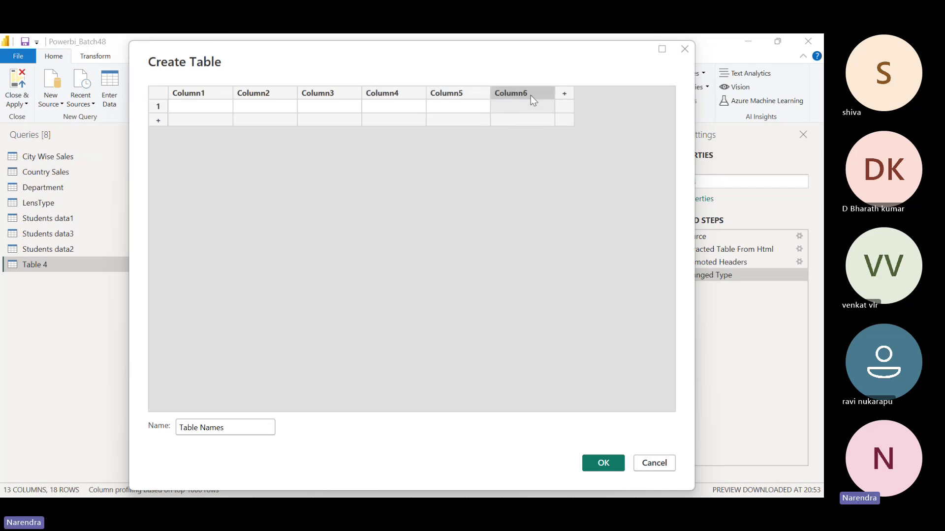
{"action": "left_click", "coordinate": [565, 97]}
Add rows 2 through 7 to the entry grid
{"action": "left_click", "coordinate": [158, 121]}
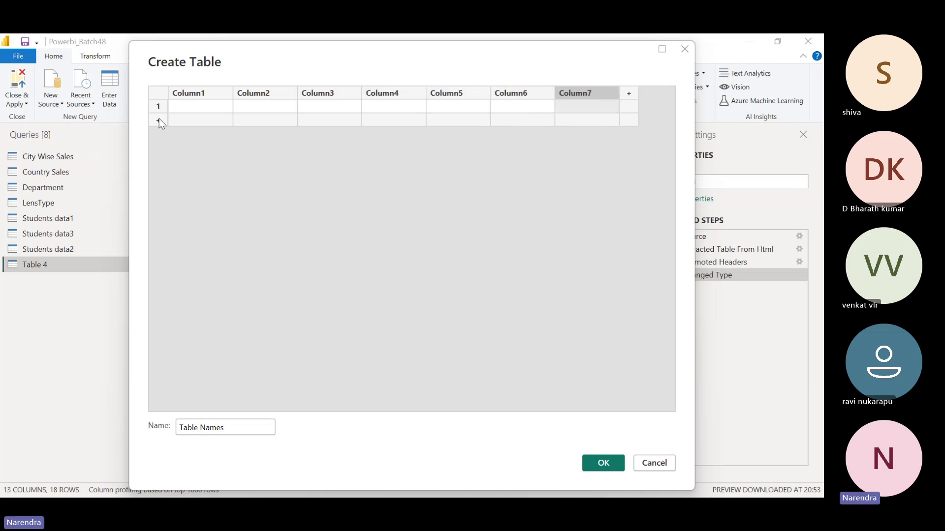
{"action": "left_click", "coordinate": [160, 138]}
{"action": "left_click", "coordinate": [161, 151]}
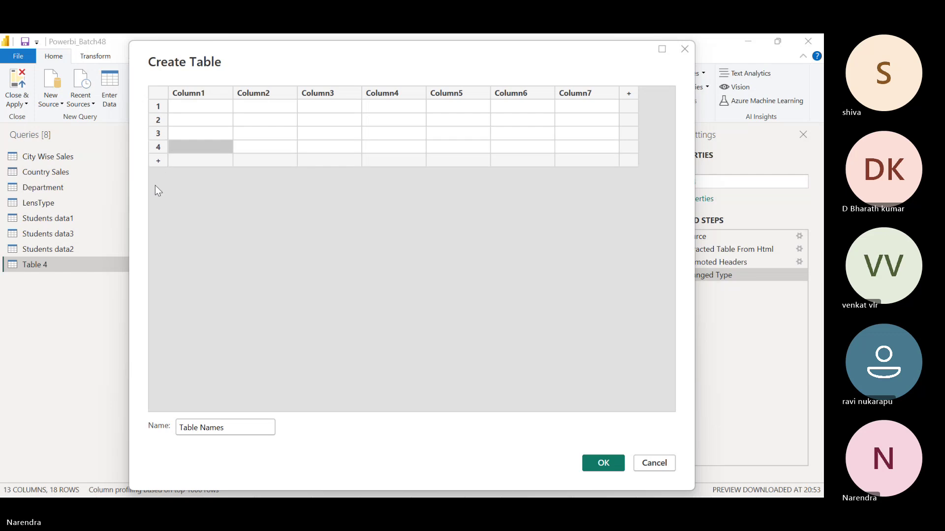
{"action": "left_click", "coordinate": [160, 161]}
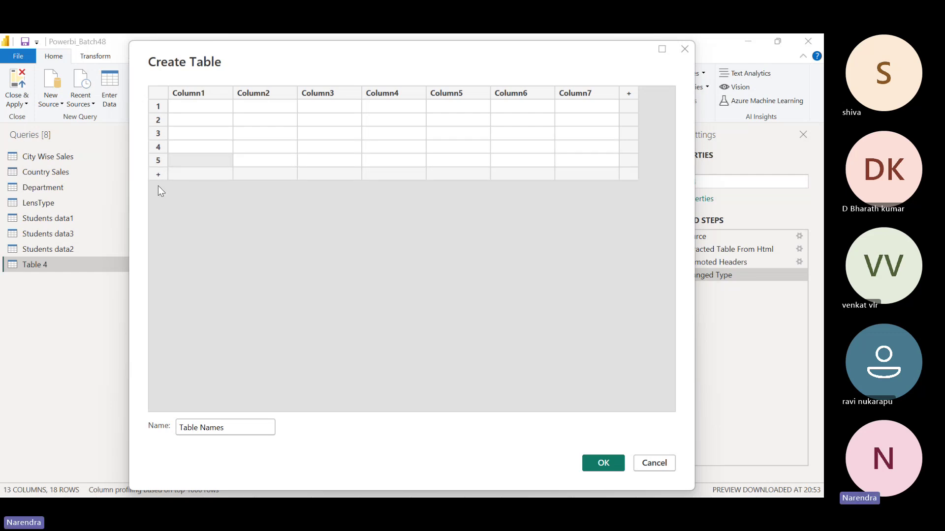
{"action": "left_click", "coordinate": [158, 174]}
{"action": "left_click", "coordinate": [158, 187]}
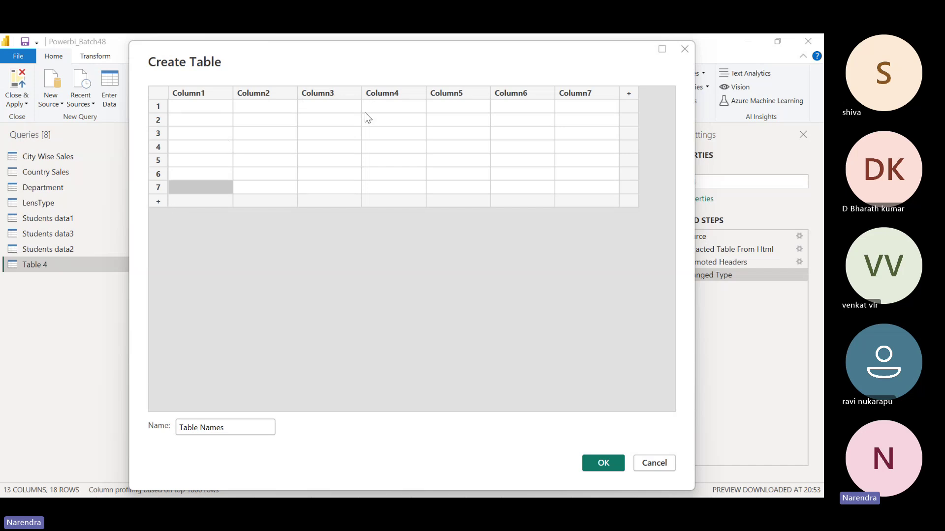
Multi-select the Column2, Column4 and Column6 headers
{"action": "left_click", "coordinate": [259, 93]}
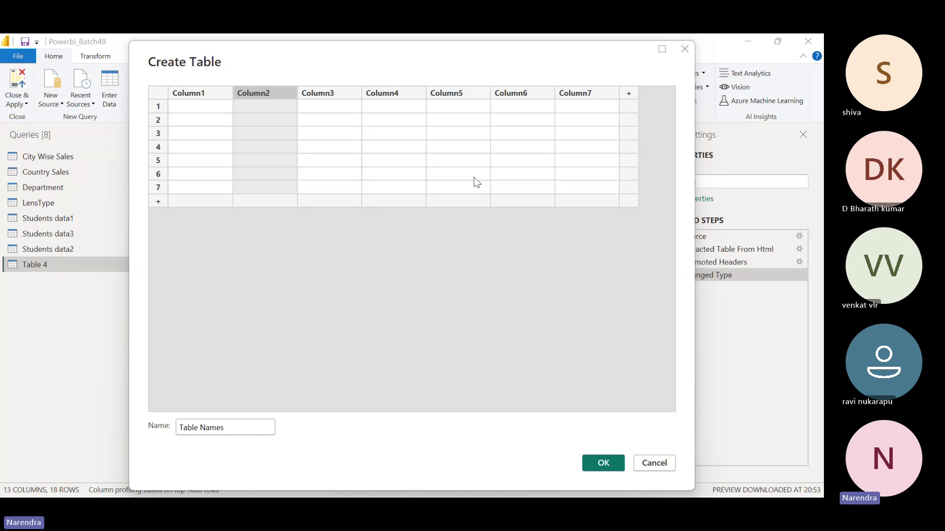
{"action": "left_click", "coordinate": [404, 93]}
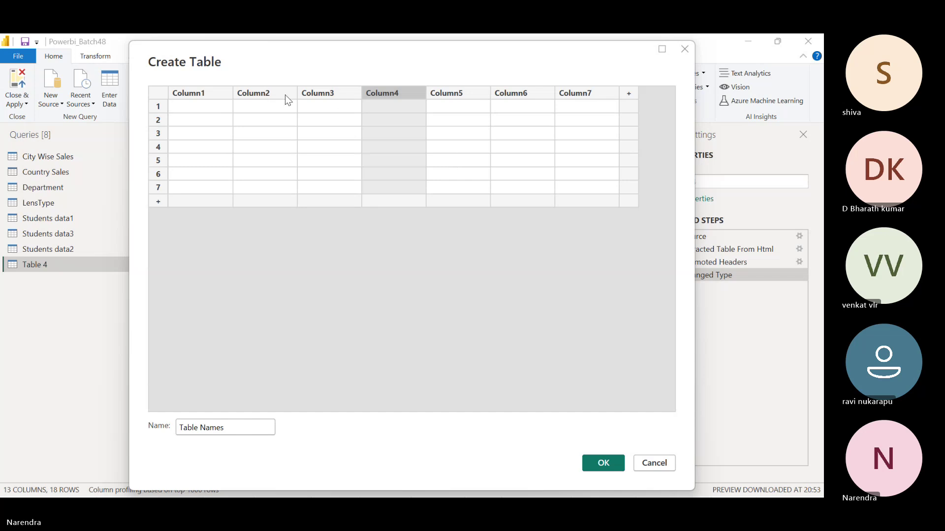
{"action": "left_click", "coordinate": [270, 91]}
{"action": "left_click", "coordinate": [403, 91]}
{"action": "left_click", "coordinate": [248, 95]}
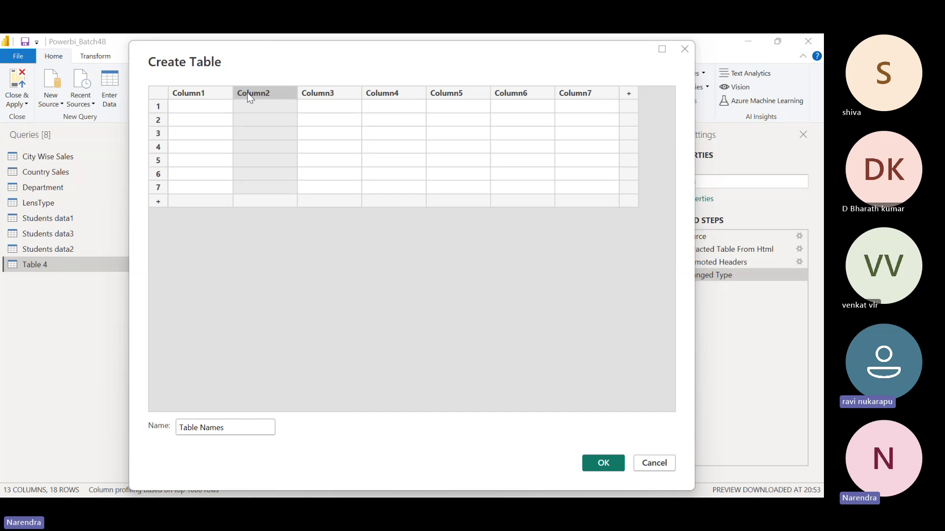
{"action": "left_click", "coordinate": [380, 95], "text": "ctrl"}
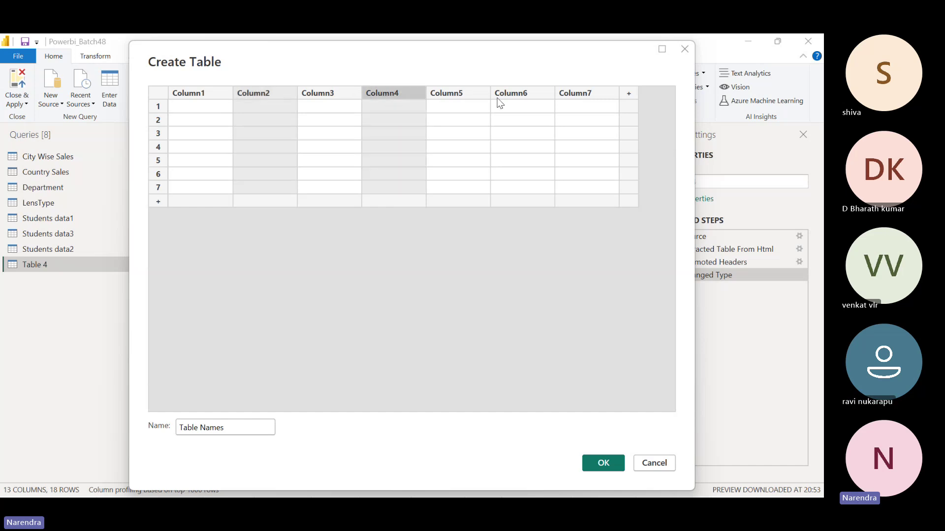
{"action": "left_click", "coordinate": [534, 95], "text": "ctrl"}
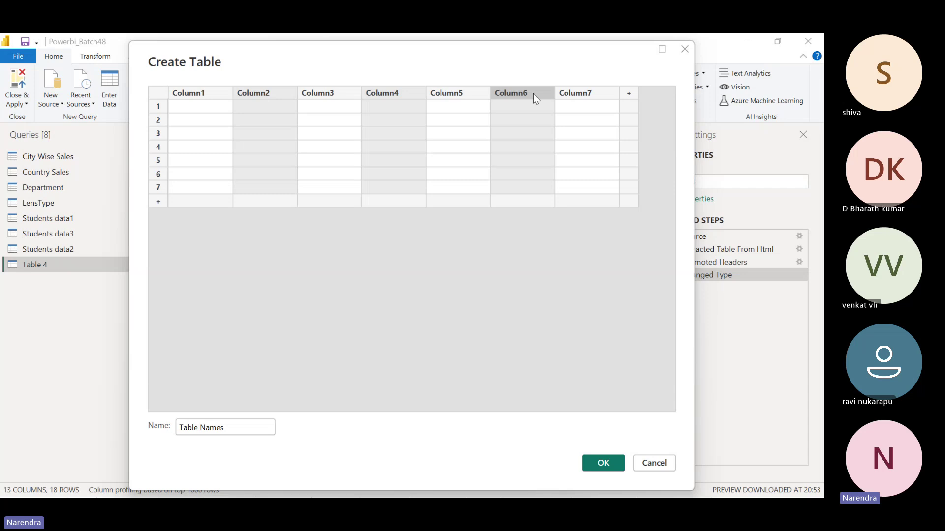
Delete Column2, Column4 and Column6, then append three new columns
{"action": "right_click", "coordinate": [532, 93]}
{"action": "left_click", "coordinate": [559, 142]}
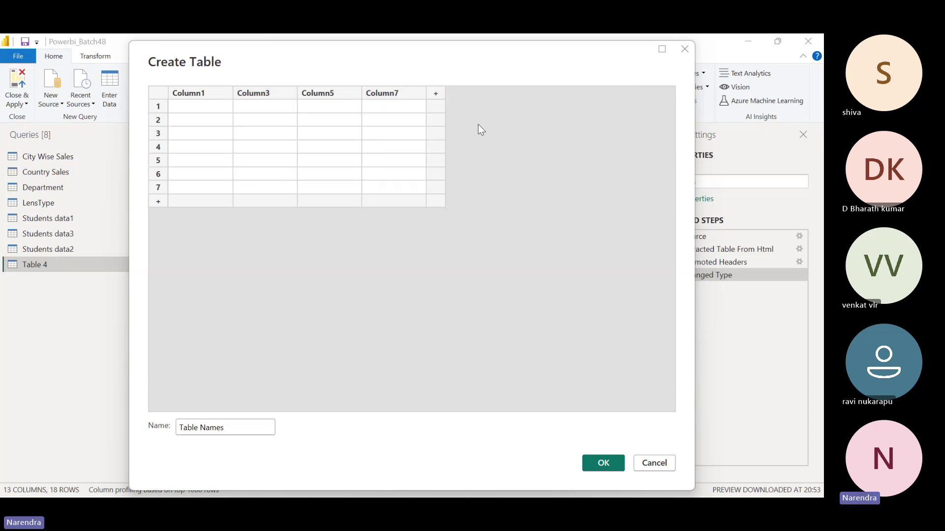
{"action": "left_click", "coordinate": [436, 96]}
{"action": "left_click", "coordinate": [499, 94]}
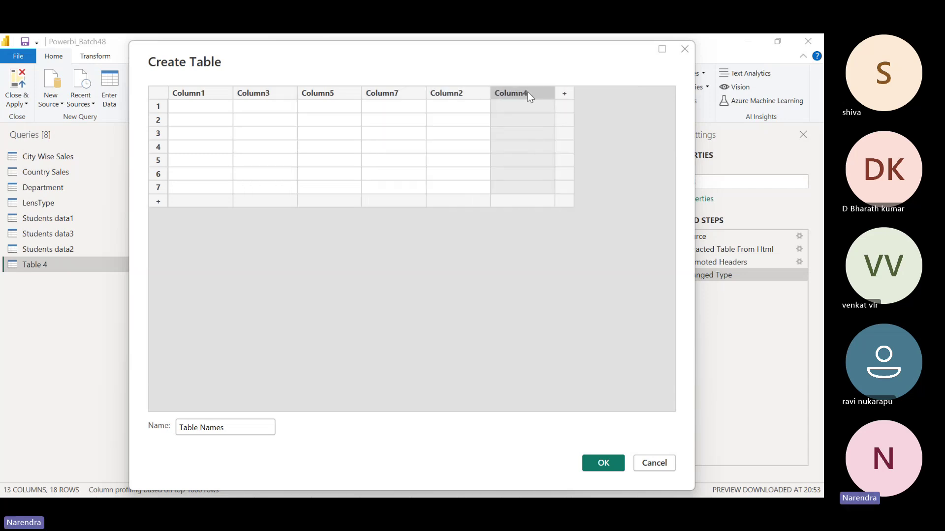
{"action": "left_click", "coordinate": [565, 94]}
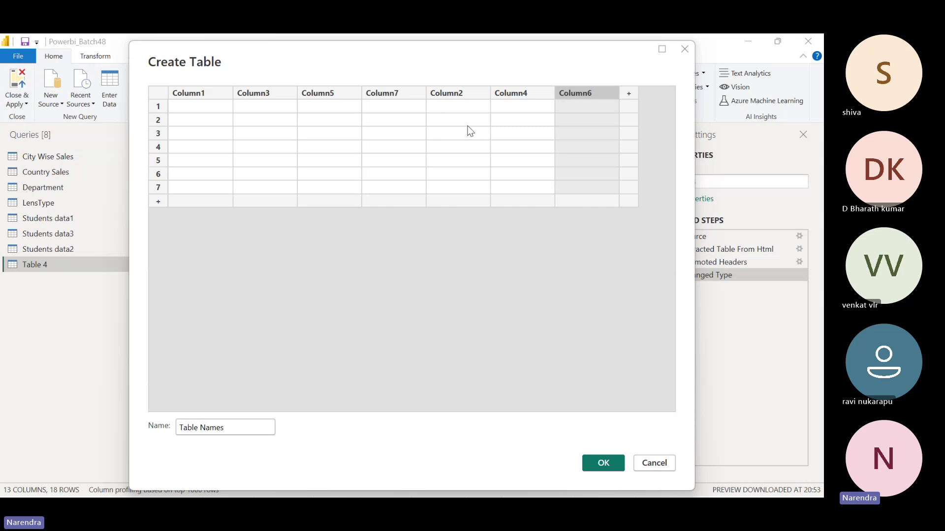
Delete Column3 through Column6, leaving only Column1
{"action": "left_click", "coordinate": [249, 94]}
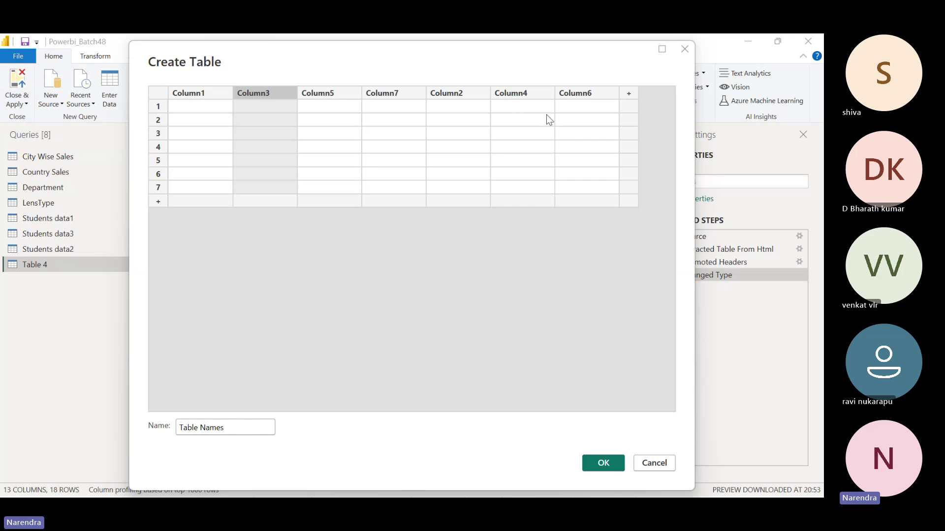
{"action": "left_click", "coordinate": [585, 96], "text": "shift"}
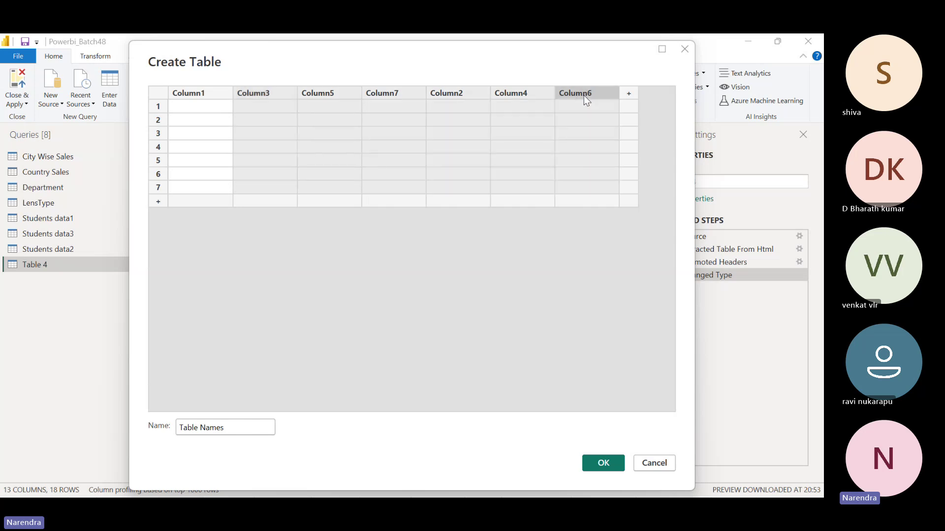
{"action": "right_click", "coordinate": [266, 97]}
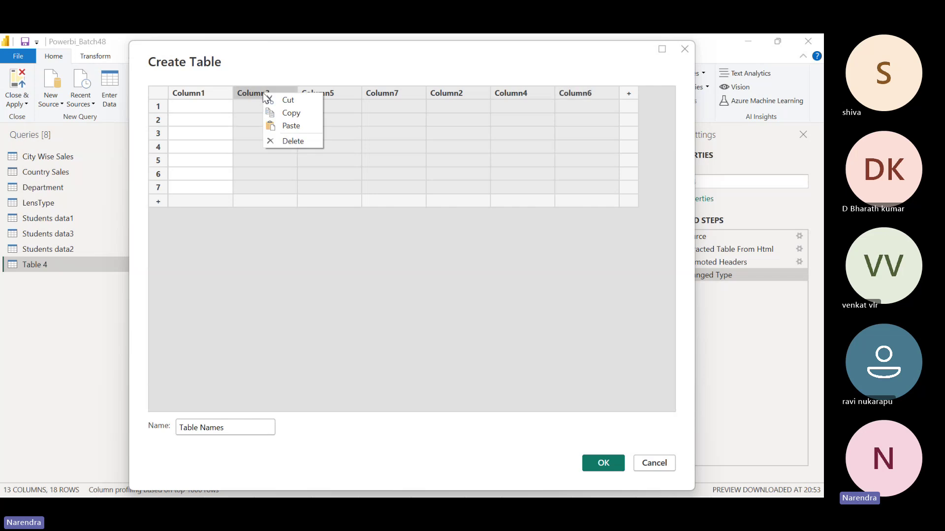
{"action": "left_click", "coordinate": [296, 143]}
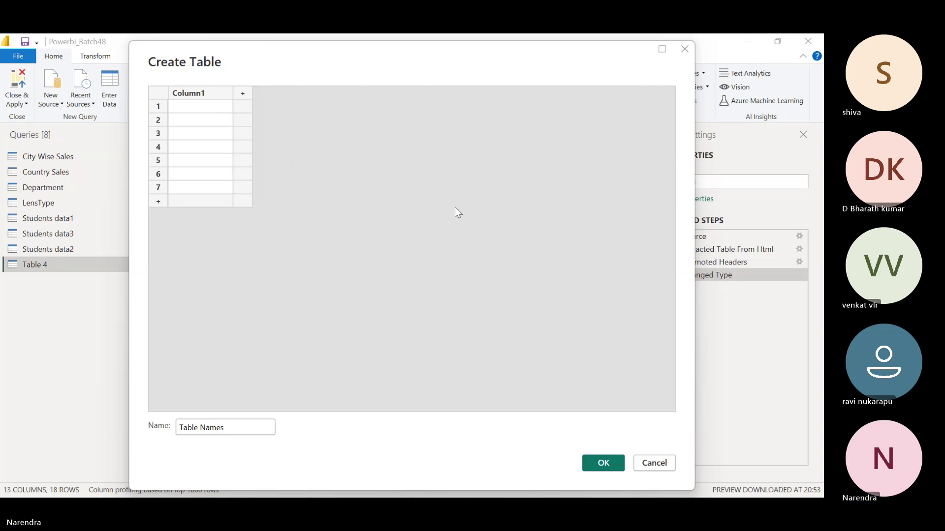
Rename Column1 to 'Names' and enter three people's names in rows 1–3
{"action": "double_click", "coordinate": [213, 93]}
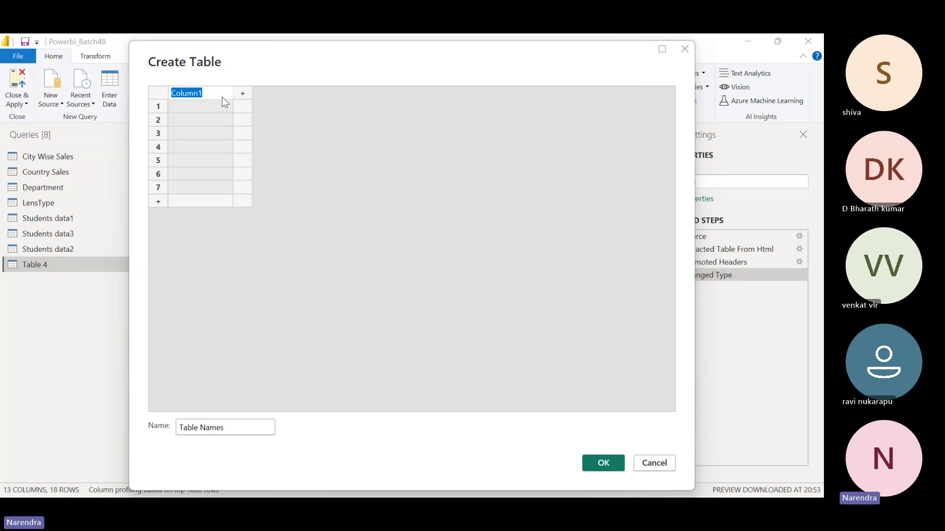
{"action": "type", "text": "Names"}
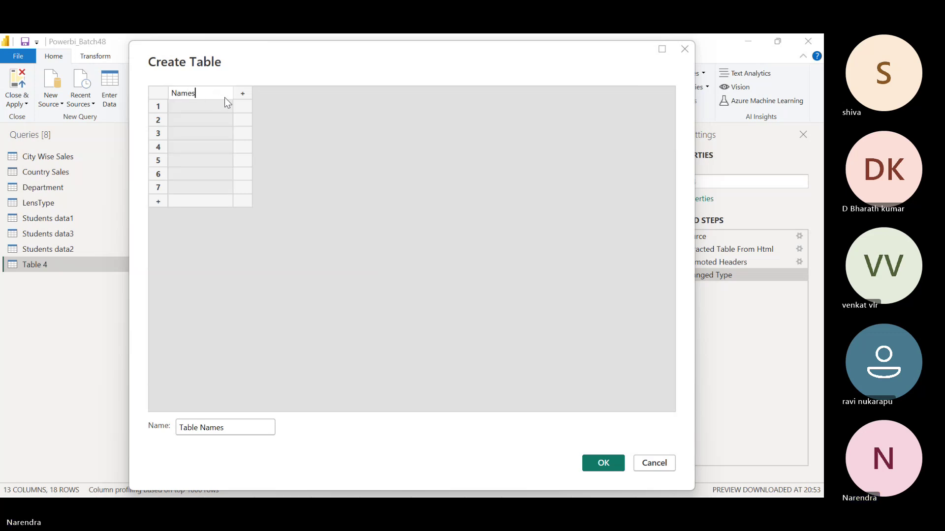
{"action": "left_click", "coordinate": [187, 102]}
{"action": "left_click", "coordinate": [187, 107]}
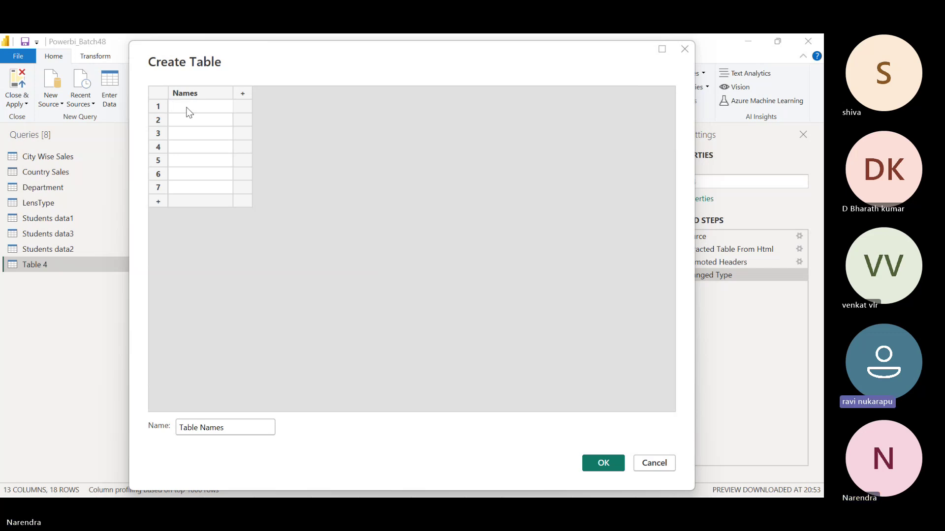
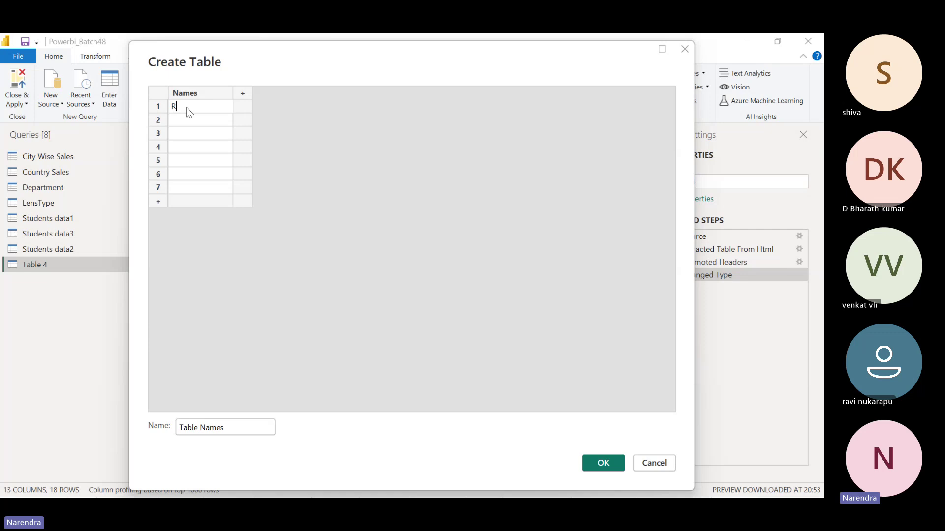
{"action": "key", "text": "Return"}
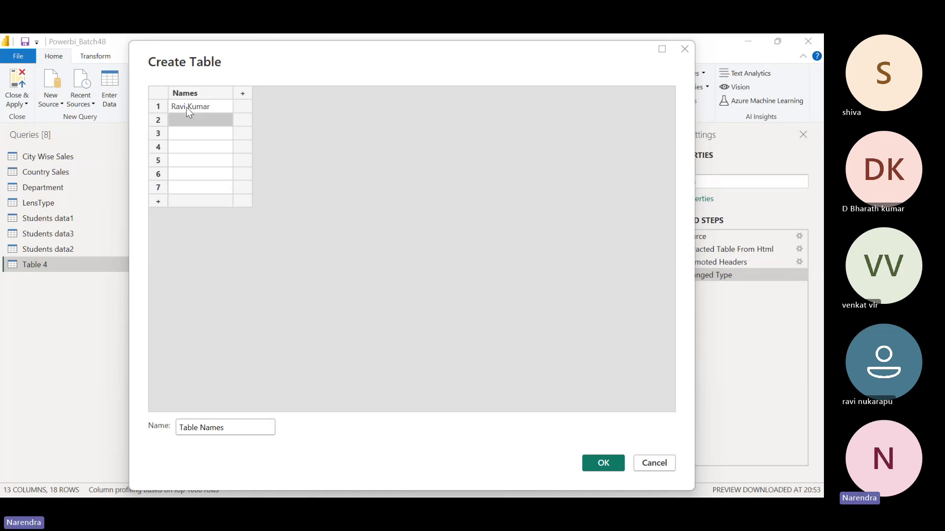
{"action": "type", "text": "Bha"}
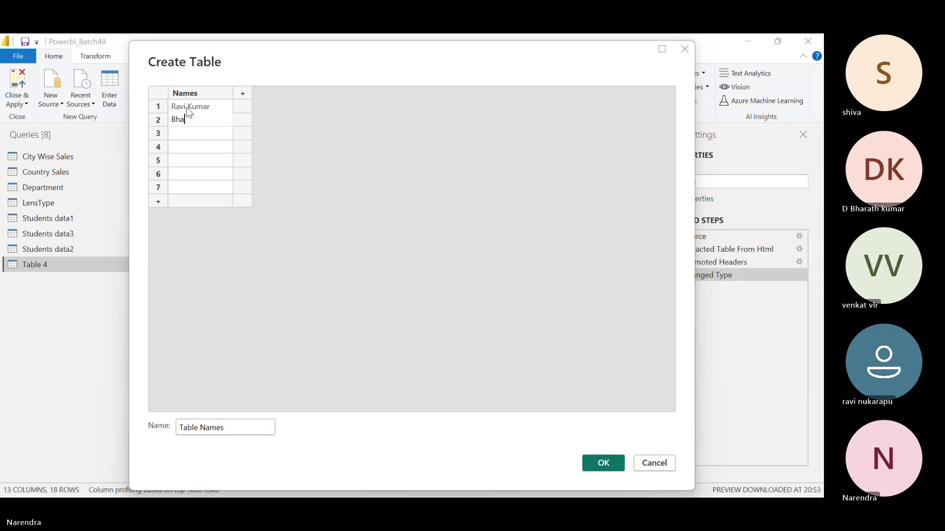
{"action": "type", "text": "rath"}
{"action": "key", "text": "Return"}
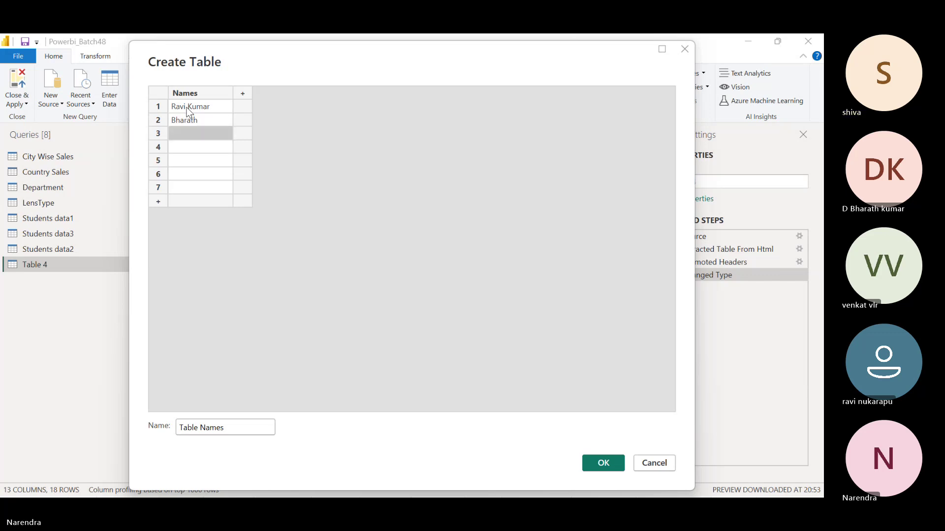
{"action": "type", "text": "Shiva"}
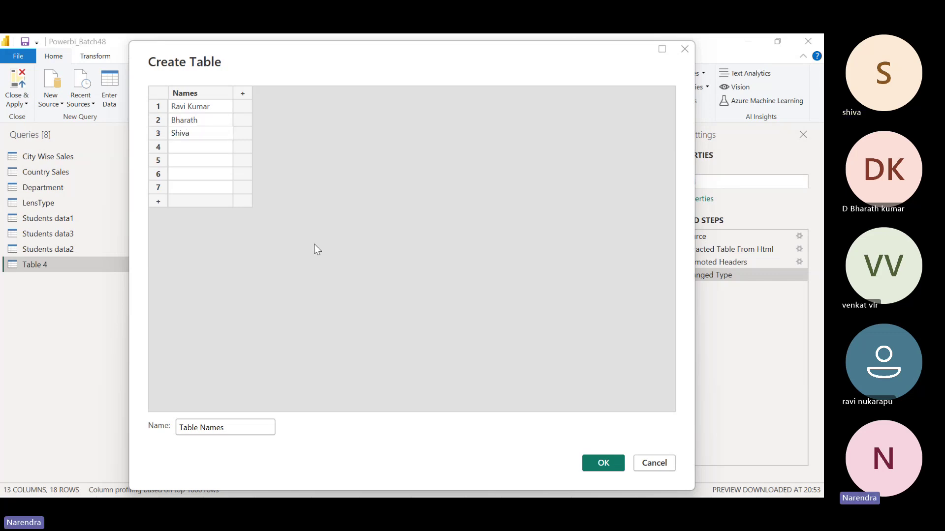
{"action": "key", "text": "Return"}
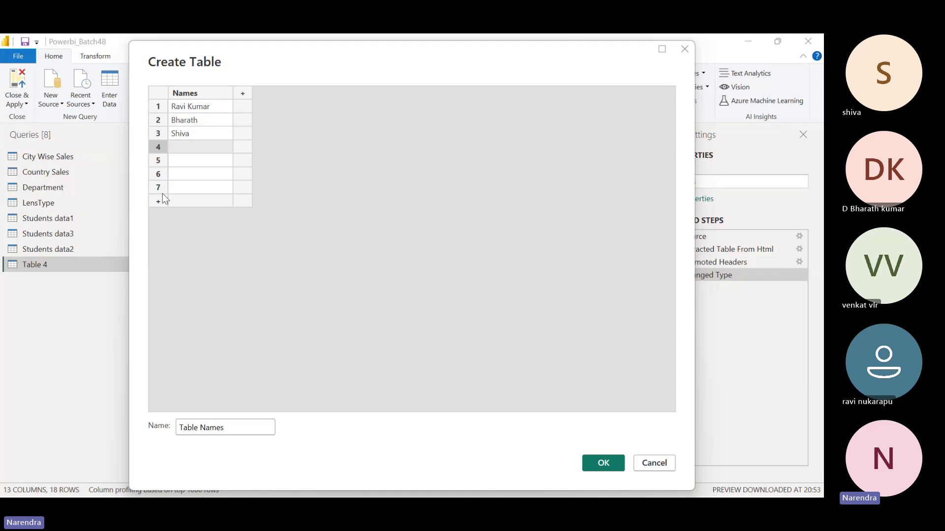
Delete the empty rows 4–7 and confirm the table with OK
{"action": "left_click", "coordinate": [161, 187], "text": "shift"}
{"action": "right_click", "coordinate": [160, 187]}
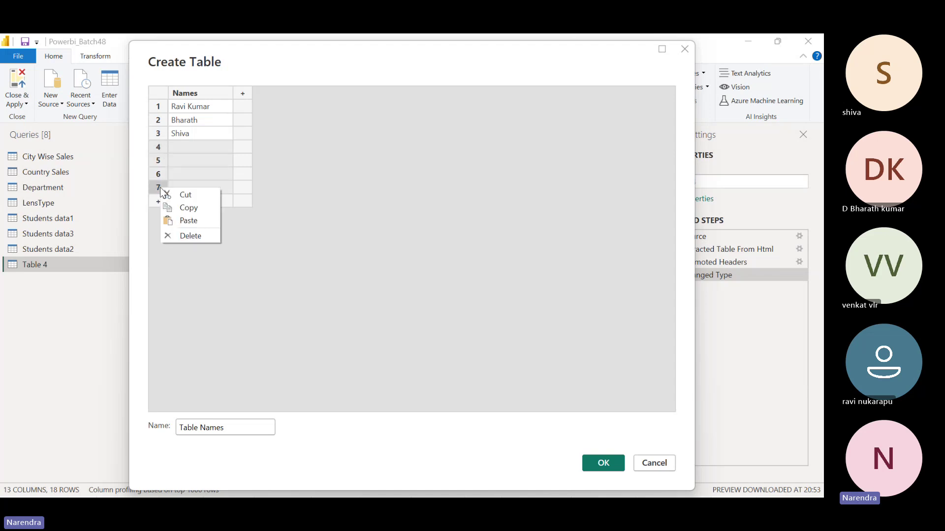
{"action": "left_click", "coordinate": [194, 235]}
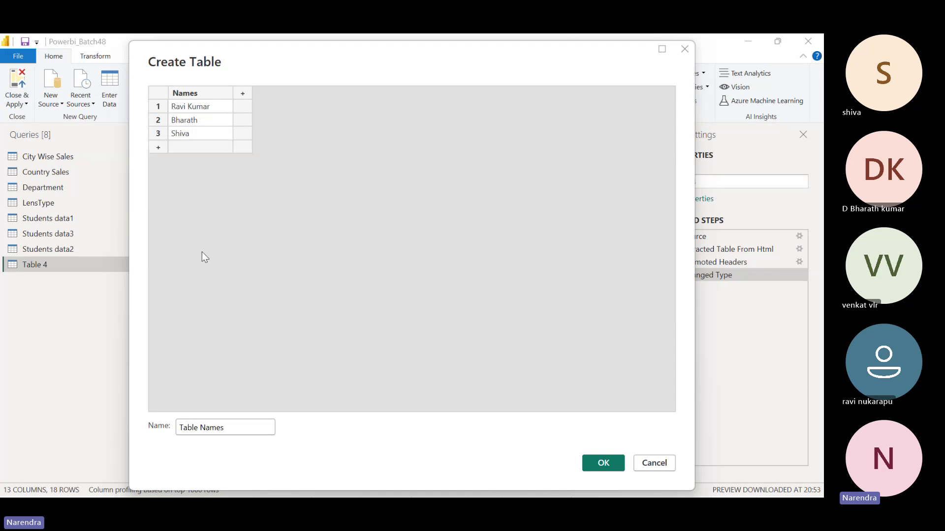
{"action": "left_click", "coordinate": [611, 461]}
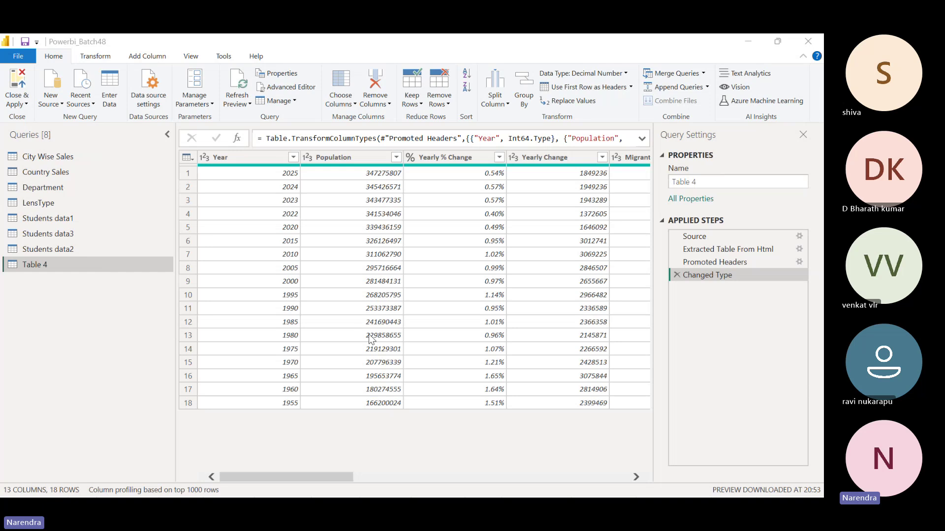